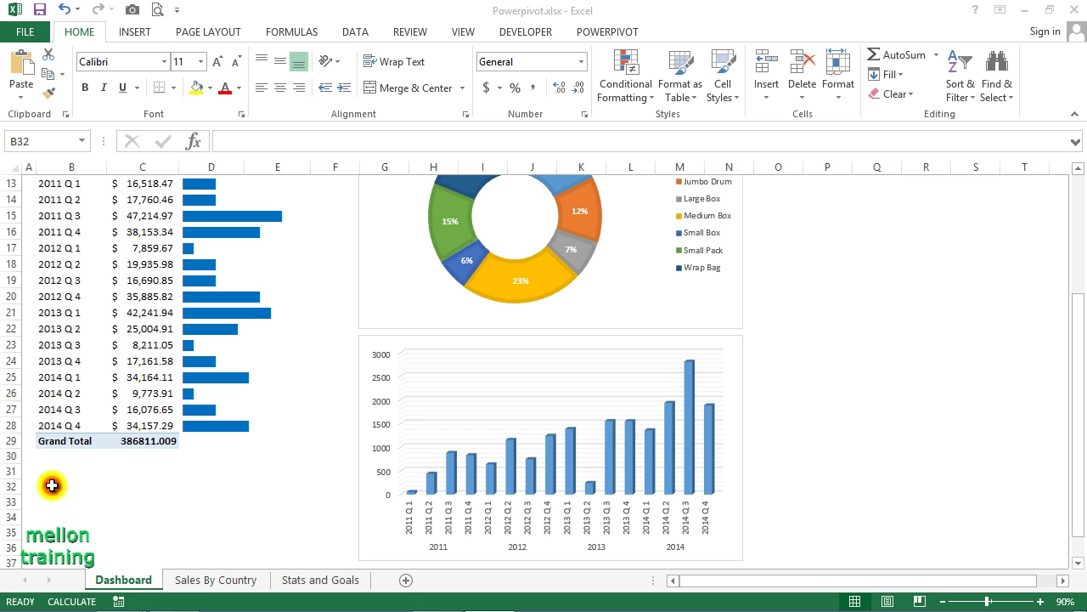
Insert an Order Date timeline built from the workbook data model's CustomerOrders table.
{"action": "left_click", "coordinate": [52, 486]}
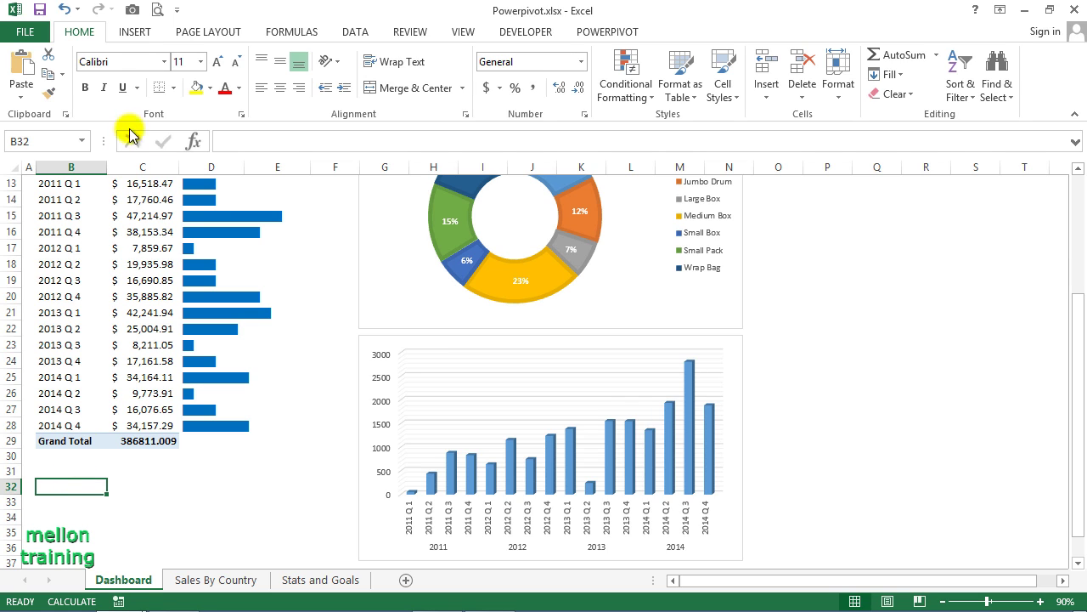
{"action": "left_click", "coordinate": [136, 38]}
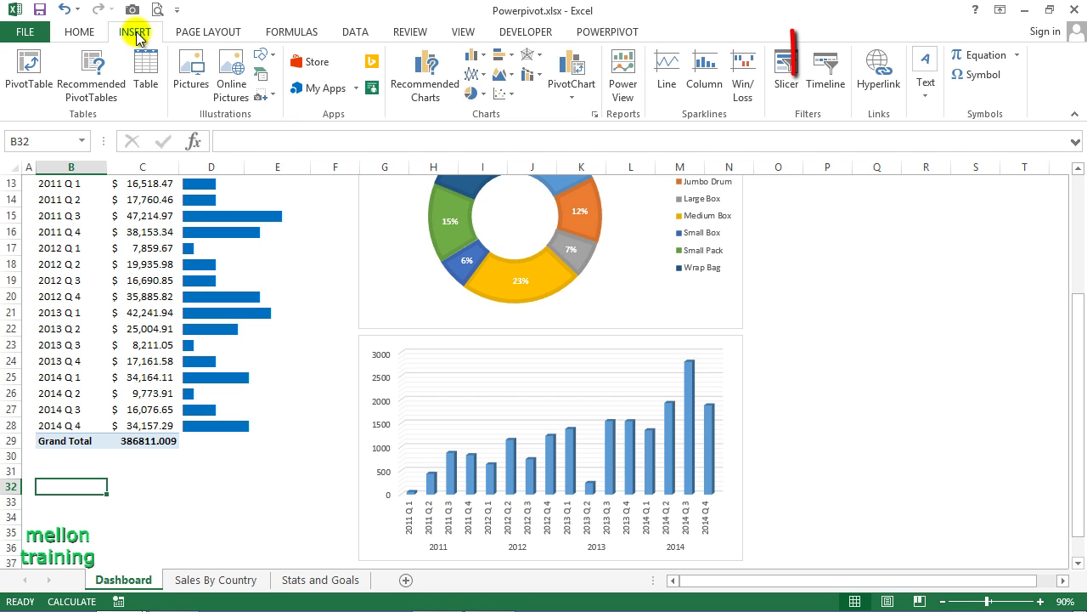
{"action": "left_click", "coordinate": [822, 84]}
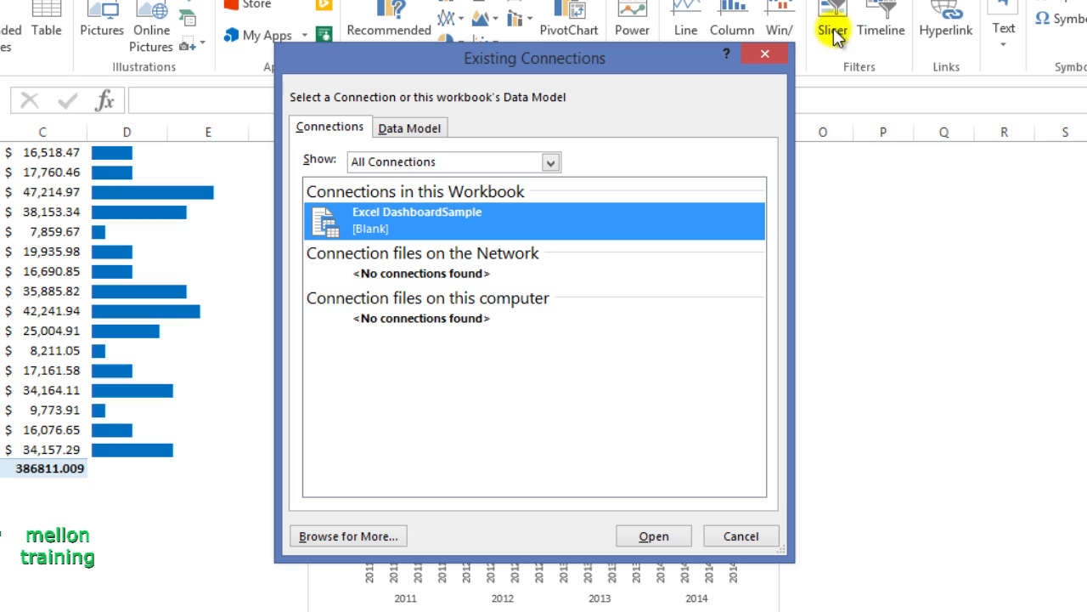
{"action": "left_click", "coordinate": [408, 129]}
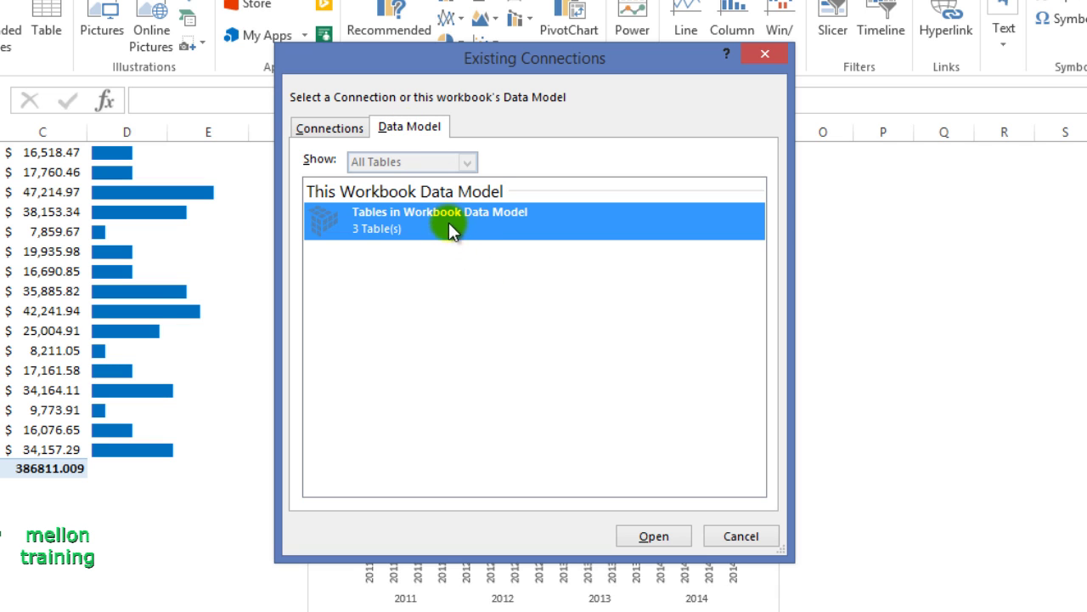
{"action": "left_click", "coordinate": [654, 536]}
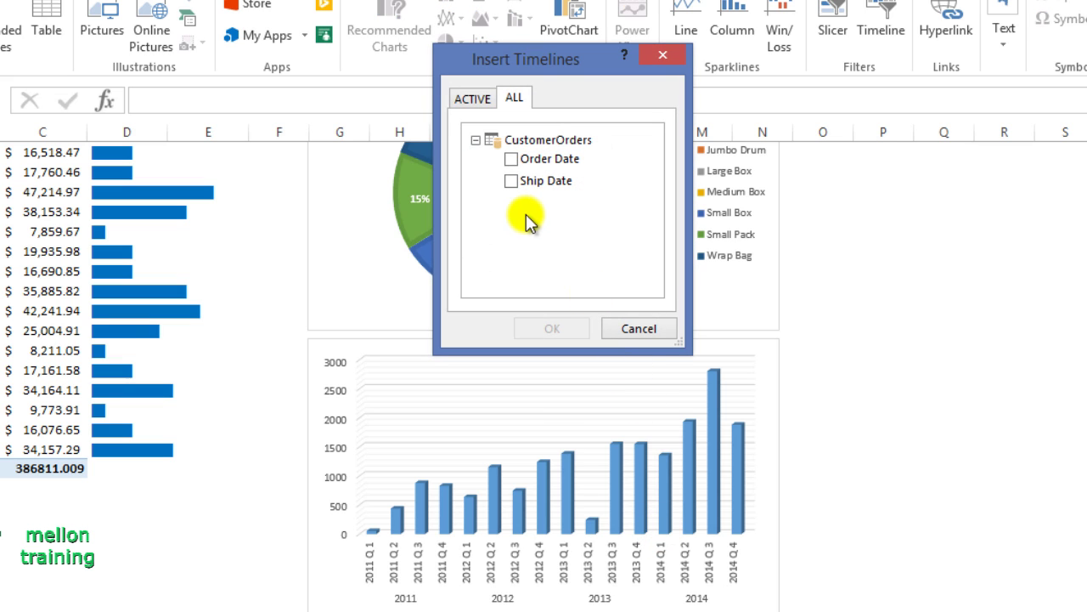
{"action": "left_click", "coordinate": [509, 159]}
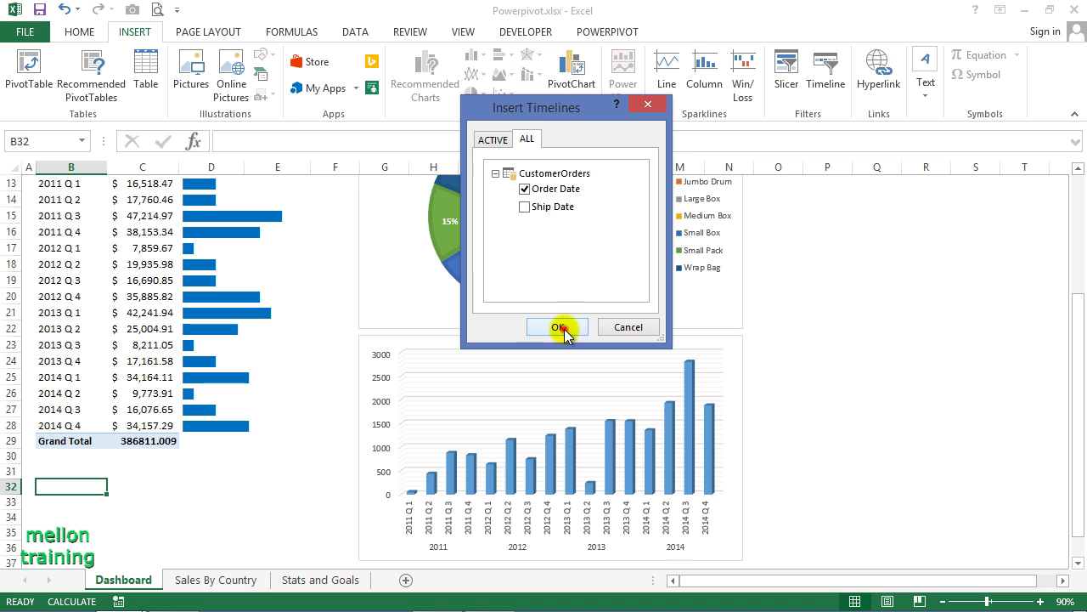
{"action": "left_click", "coordinate": [558, 327]}
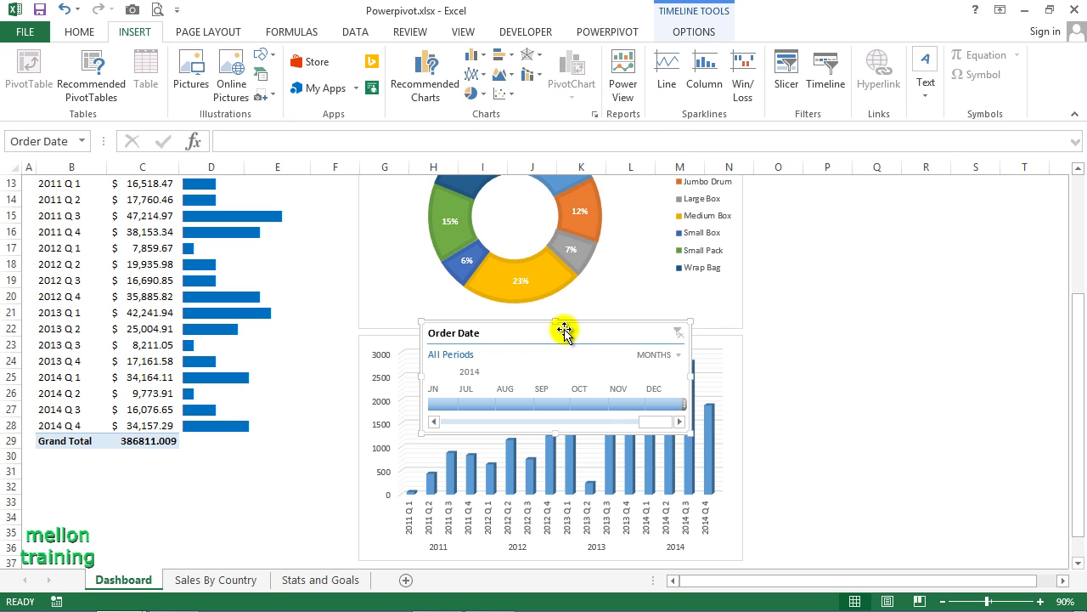
Move the Order Date timeline beneath the quarterly pivot table and widen it.
{"action": "mouse_move", "coordinate": [564, 329]}
{"action": "left_mouse_down"}
{"action": "mouse_move", "coordinate": [291, 468]}
{"action": "mouse_move", "coordinate": [174, 460]}
{"action": "left_mouse_up"}
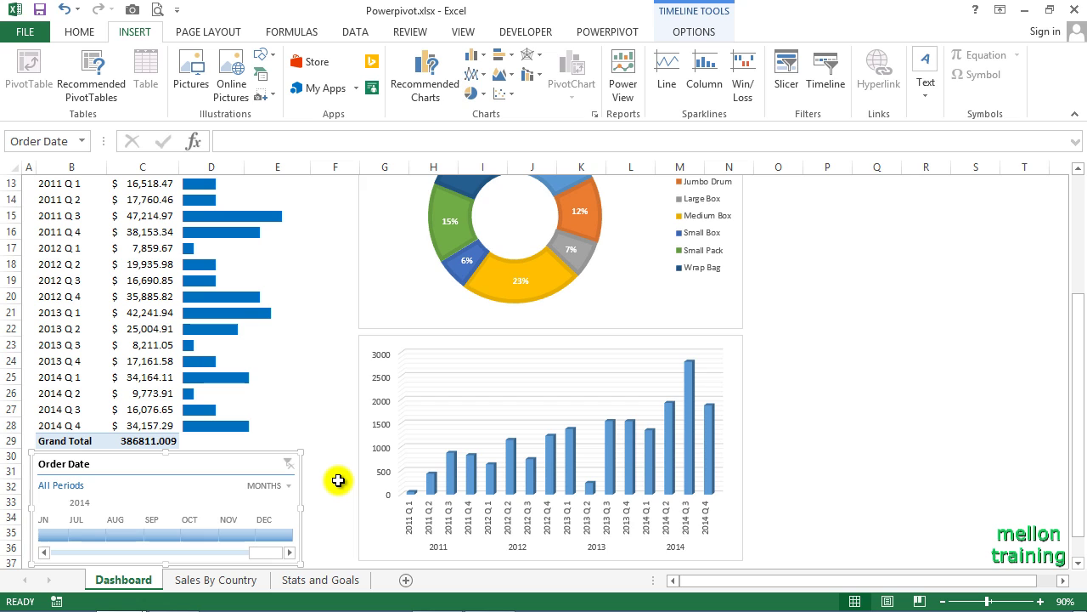
{"action": "left_click_drag", "start_coordinate": [303, 509], "coordinate": [340, 510]}
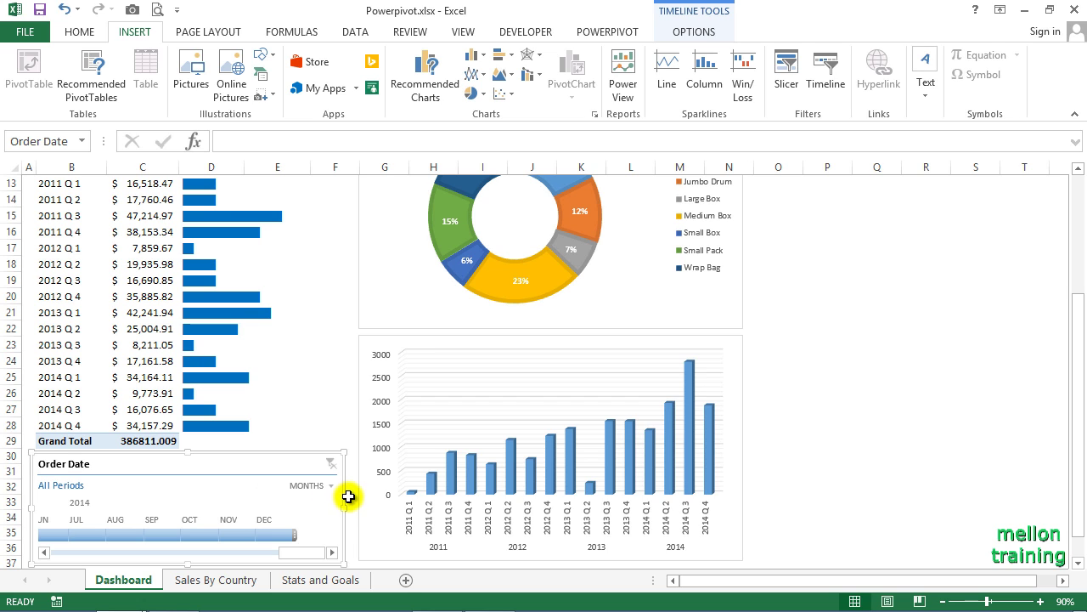
{"action": "left_click", "coordinate": [694, 32]}
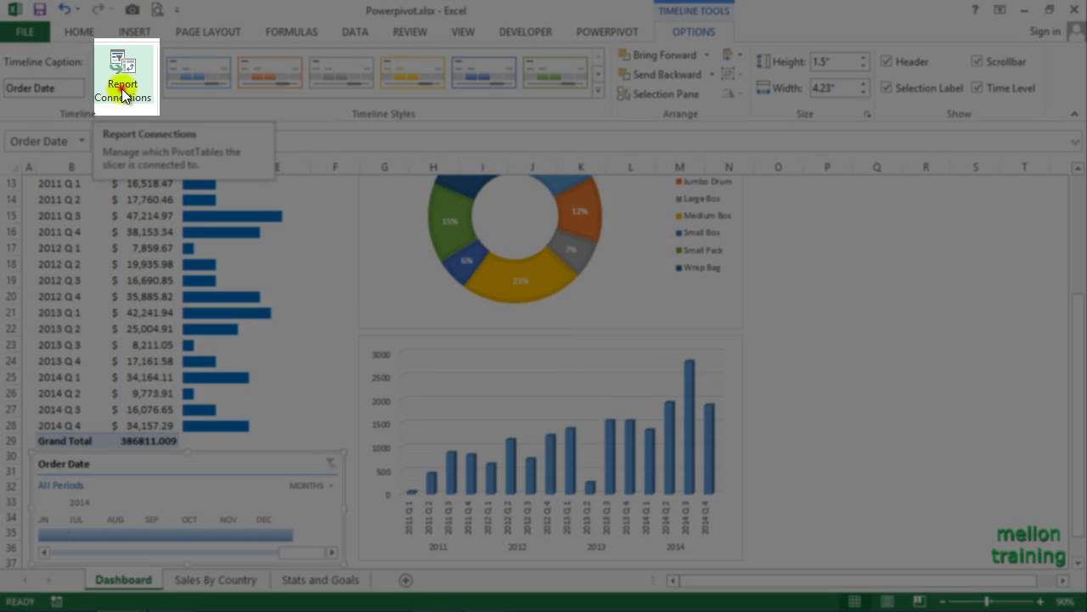
Connect the Order Date timeline to Chart 6, Chart 7, PivotTable1 and PivotTable2.
{"action": "left_click", "coordinate": [122, 89]}
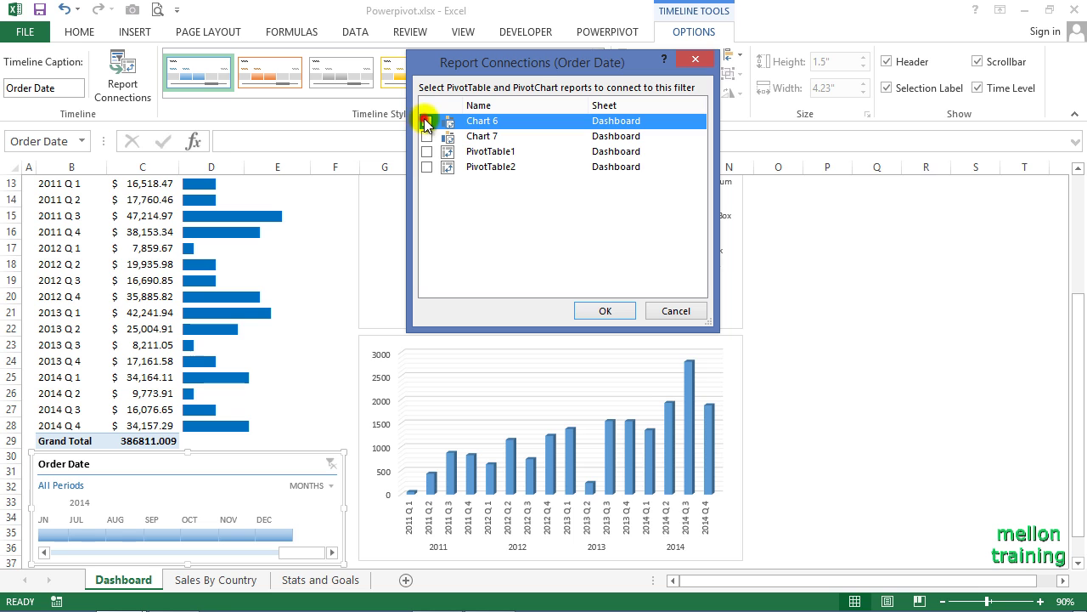
{"action": "left_click", "coordinate": [426, 121]}
{"action": "left_click", "coordinate": [427, 136]}
{"action": "left_click", "coordinate": [426, 152]}
{"action": "left_click", "coordinate": [426, 167]}
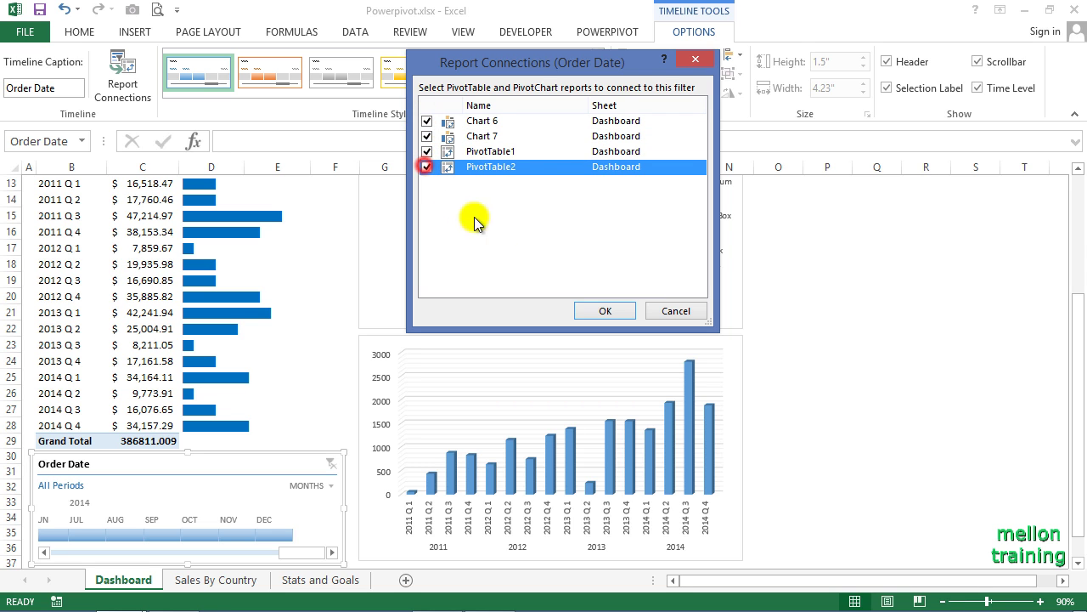
{"action": "left_click", "coordinate": [610, 310]}
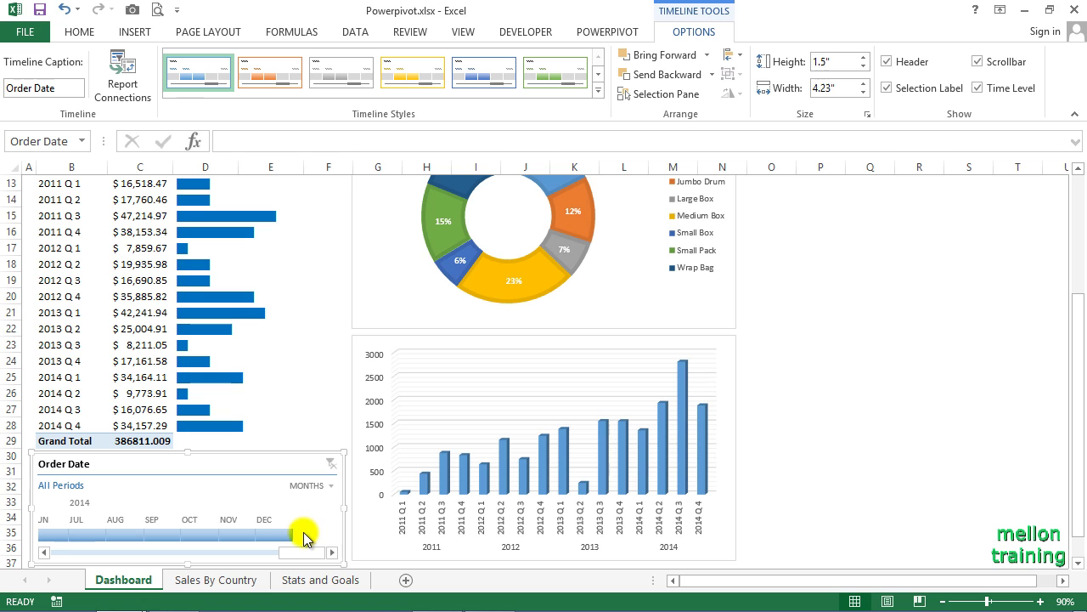
{"action": "mouse_move", "coordinate": [289, 535]}
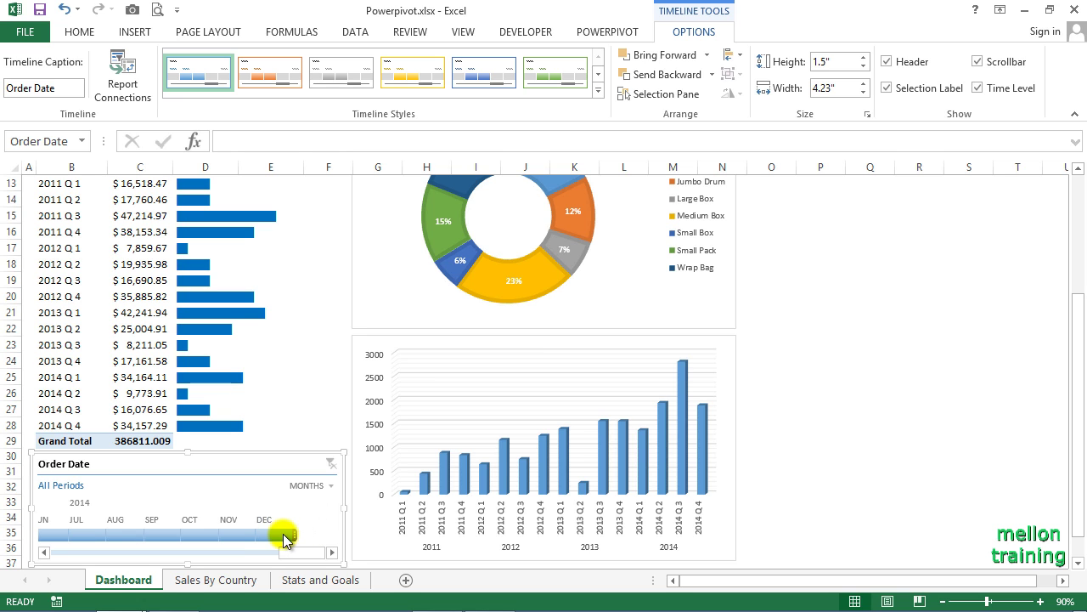
Test the timeline by filtering to Dec, Nov and Oct 2014, then clear the filter.
{"action": "left_click", "coordinate": [274, 533]}
{"action": "left_click", "coordinate": [234, 535]}
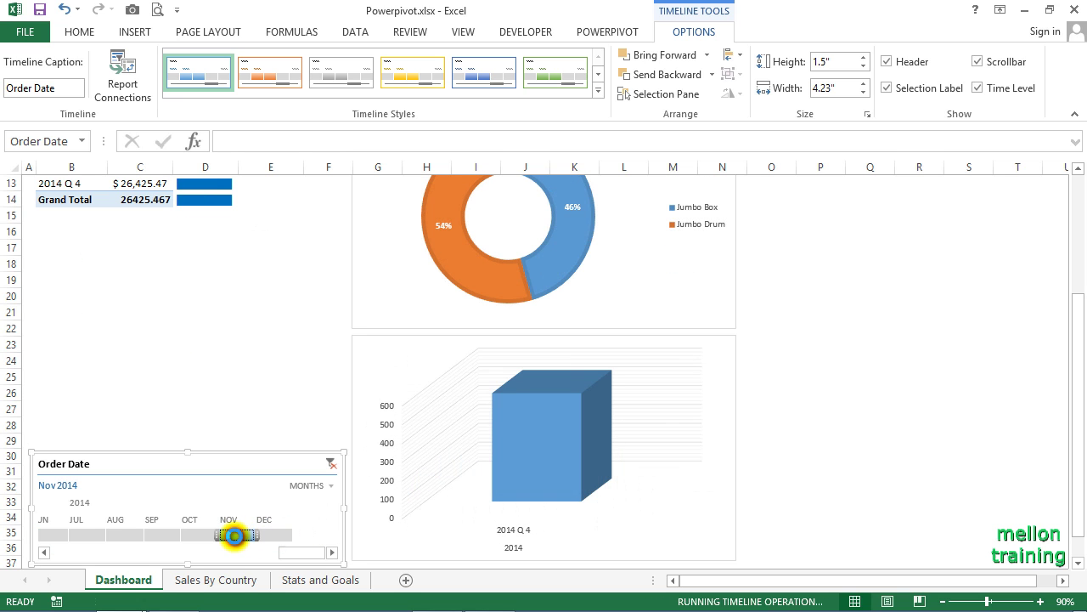
{"action": "left_click", "coordinate": [195, 535]}
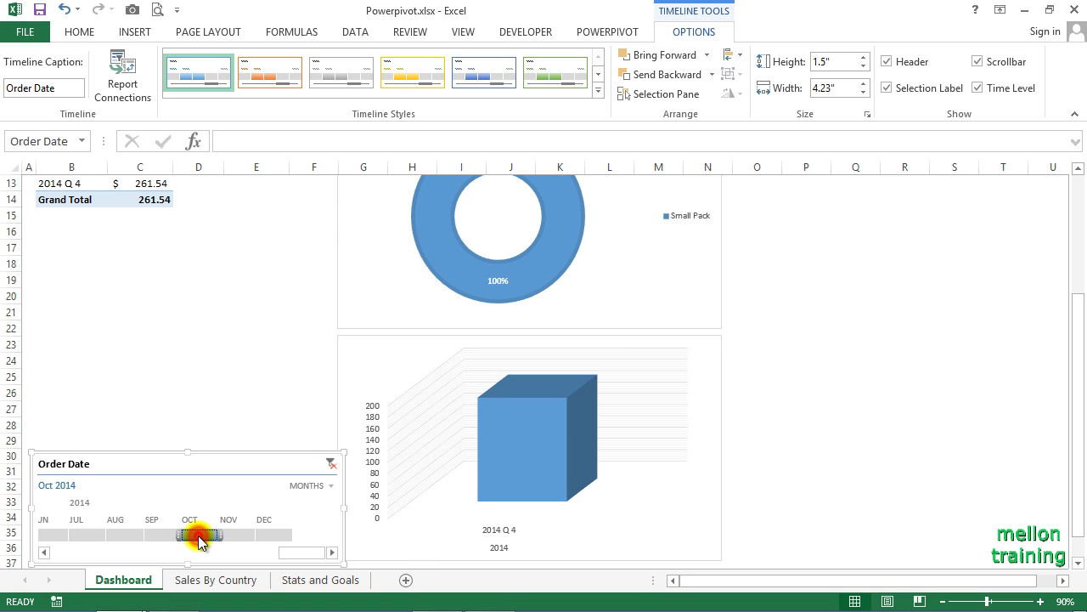
{"action": "left_click", "coordinate": [331, 464]}
Switch the timeline to Years, try 2014 and 2013, then reset it to All Periods.
{"action": "left_click", "coordinate": [331, 486]}
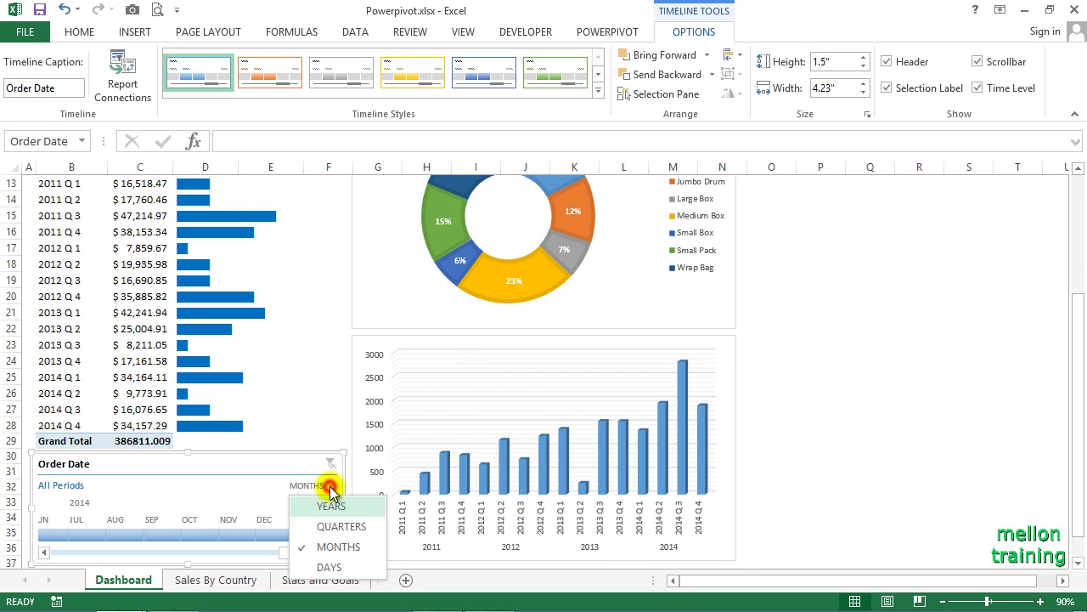
{"action": "left_click", "coordinate": [331, 505]}
{"action": "left_click", "coordinate": [179, 535]}
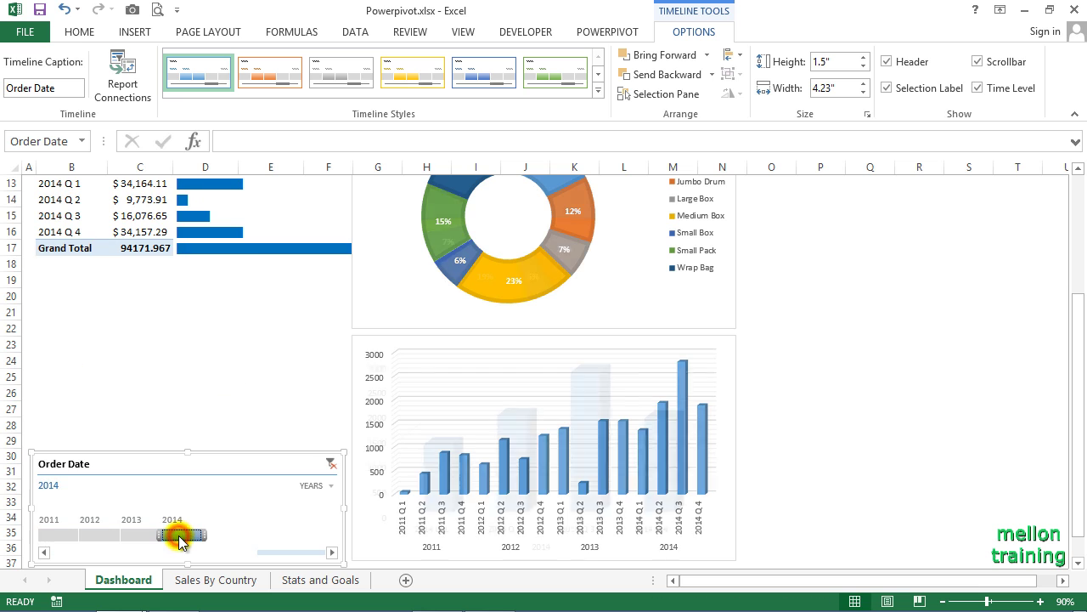
{"action": "left_click_drag", "start_coordinate": [179, 535], "coordinate": [48, 535]}
{"action": "left_click", "coordinate": [179, 535]}
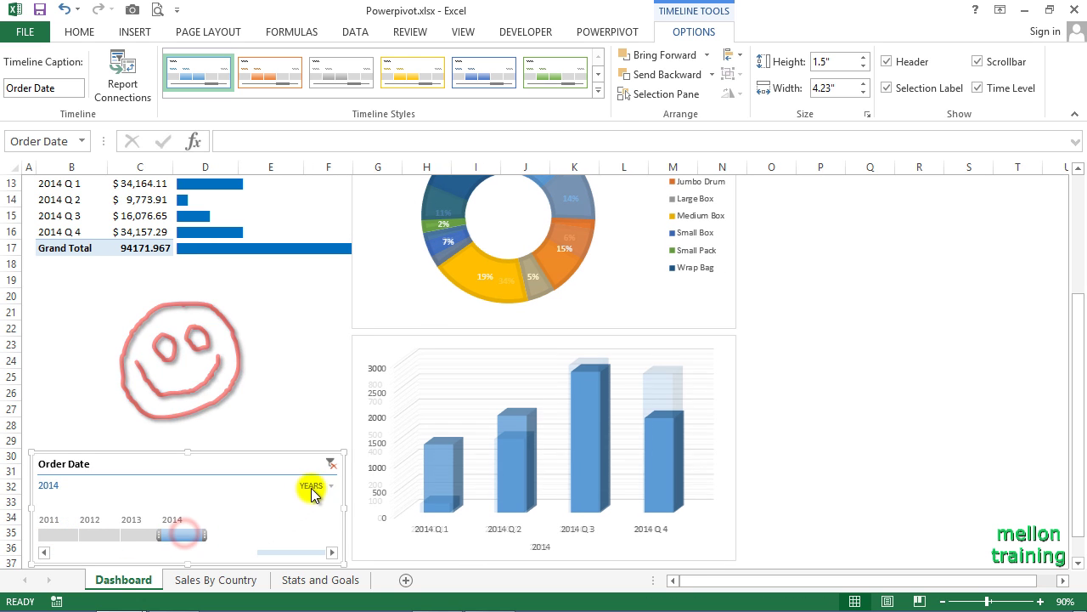
{"action": "left_click", "coordinate": [332, 464]}
{"action": "left_click", "coordinate": [335, 435]}
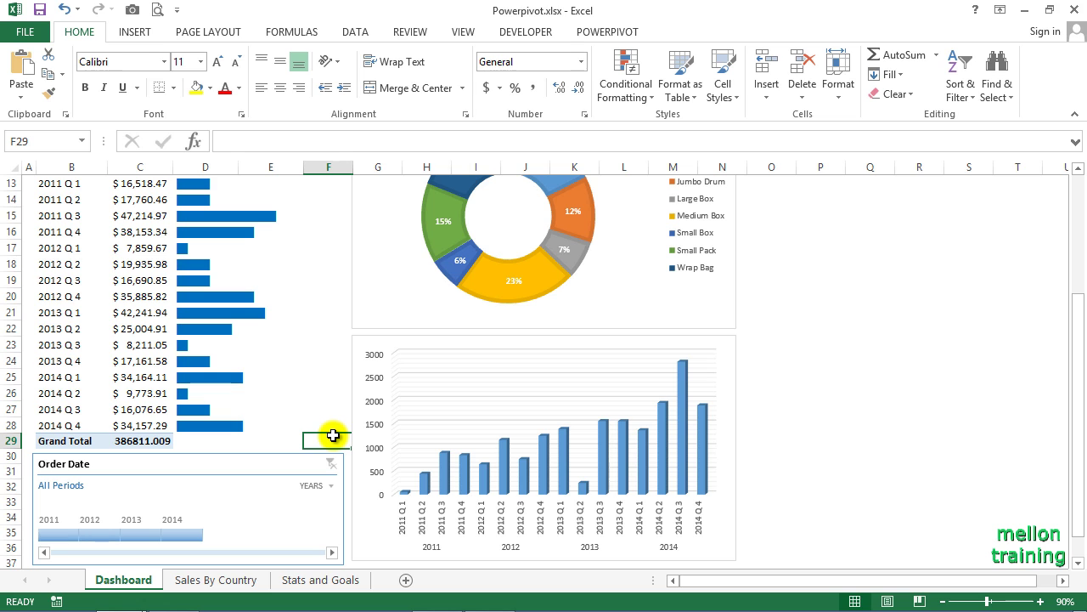
Insert Country and Product Category slicers from the workbook data model.
{"action": "left_click", "coordinate": [136, 32]}
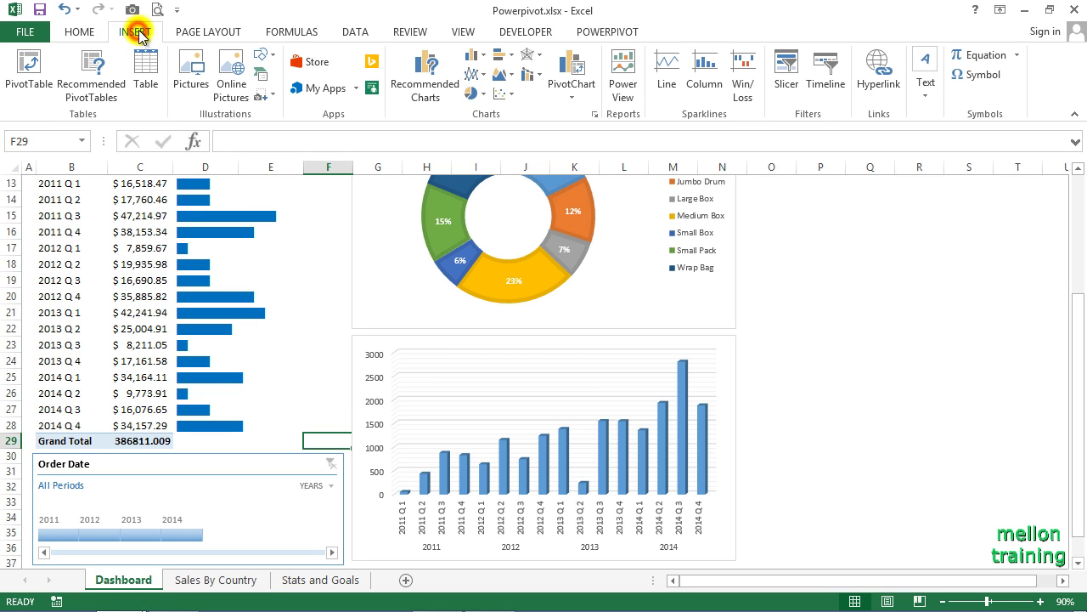
{"action": "left_click", "coordinate": [789, 75]}
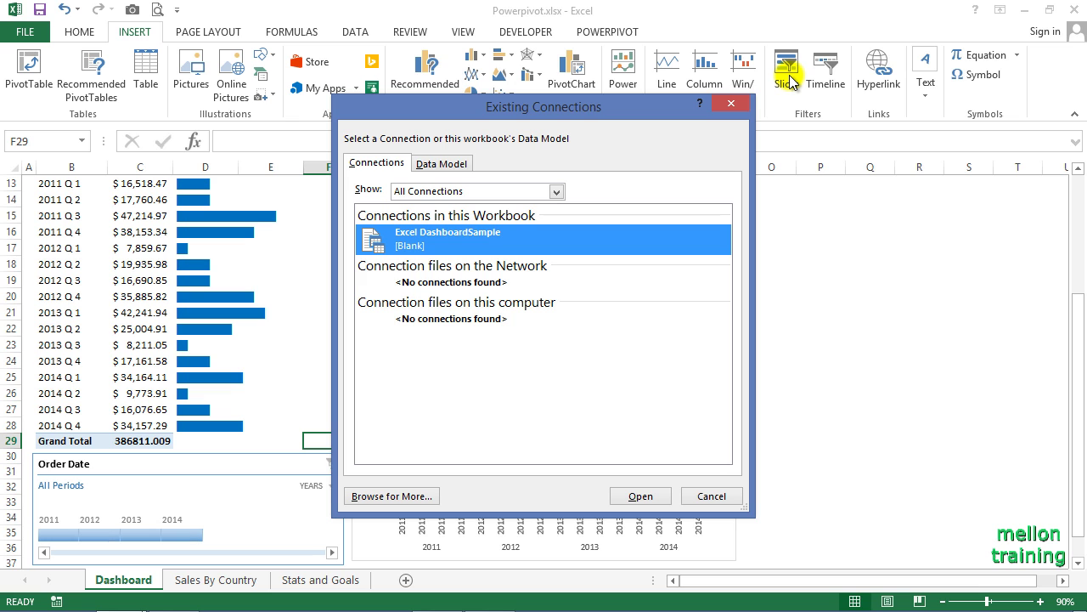
{"action": "left_click", "coordinate": [455, 165]}
{"action": "left_click", "coordinate": [641, 495]}
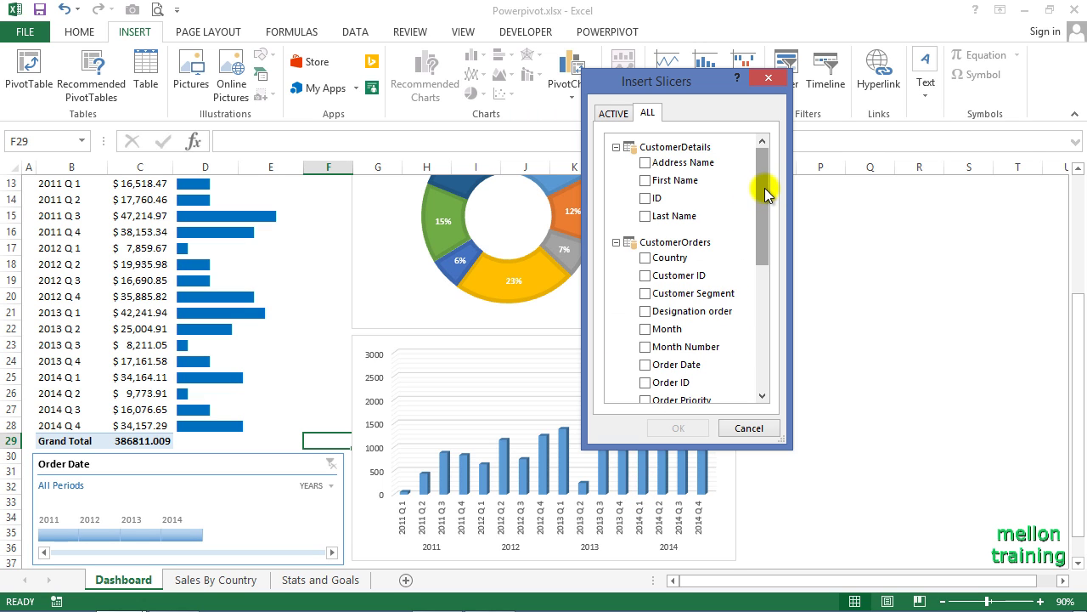
{"action": "left_click", "coordinate": [645, 258]}
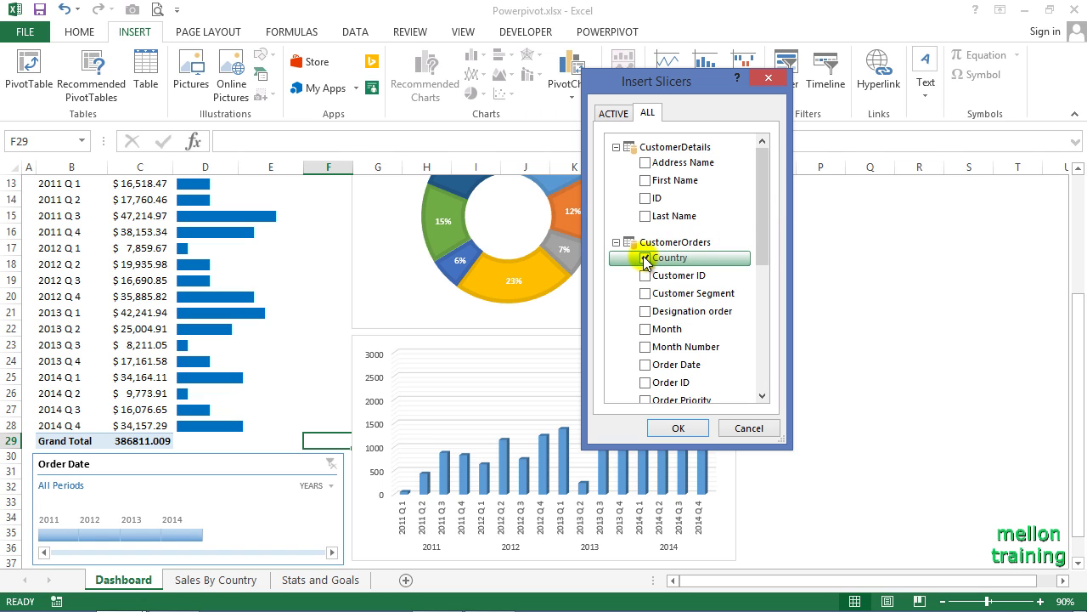
{"action": "left_click", "coordinate": [761, 237]}
{"action": "left_click_drag", "start_coordinate": [761, 238], "coordinate": [761, 289]}
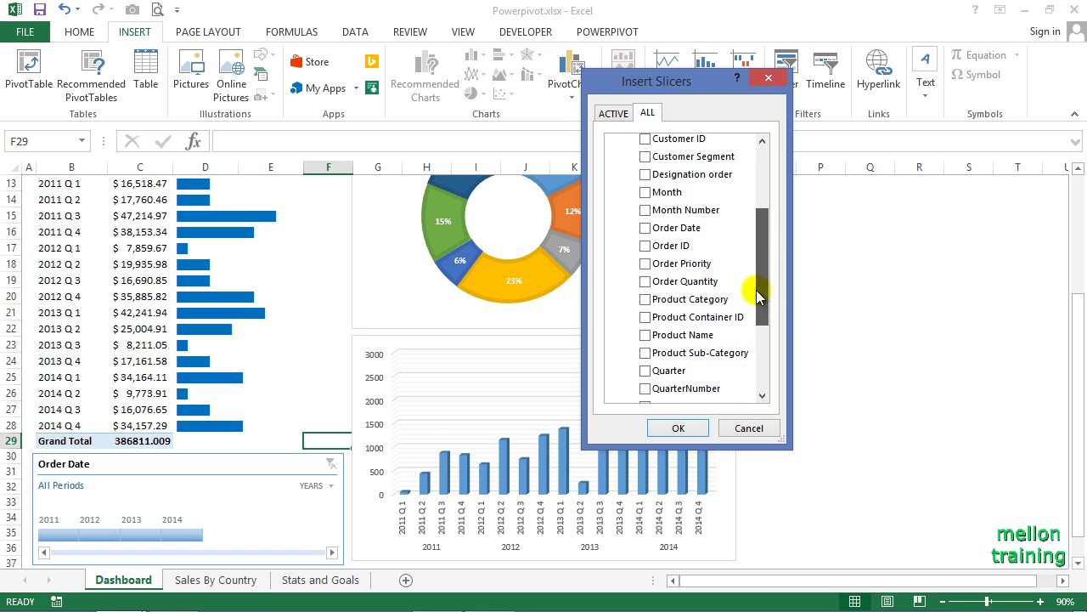
{"action": "left_click", "coordinate": [648, 300]}
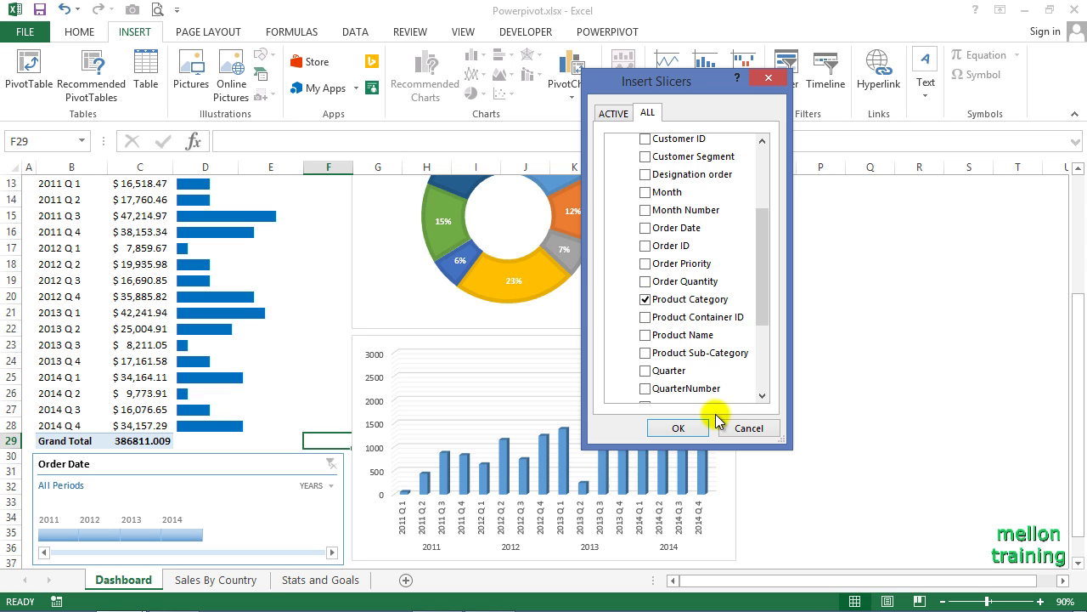
{"action": "left_click", "coordinate": [688, 428]}
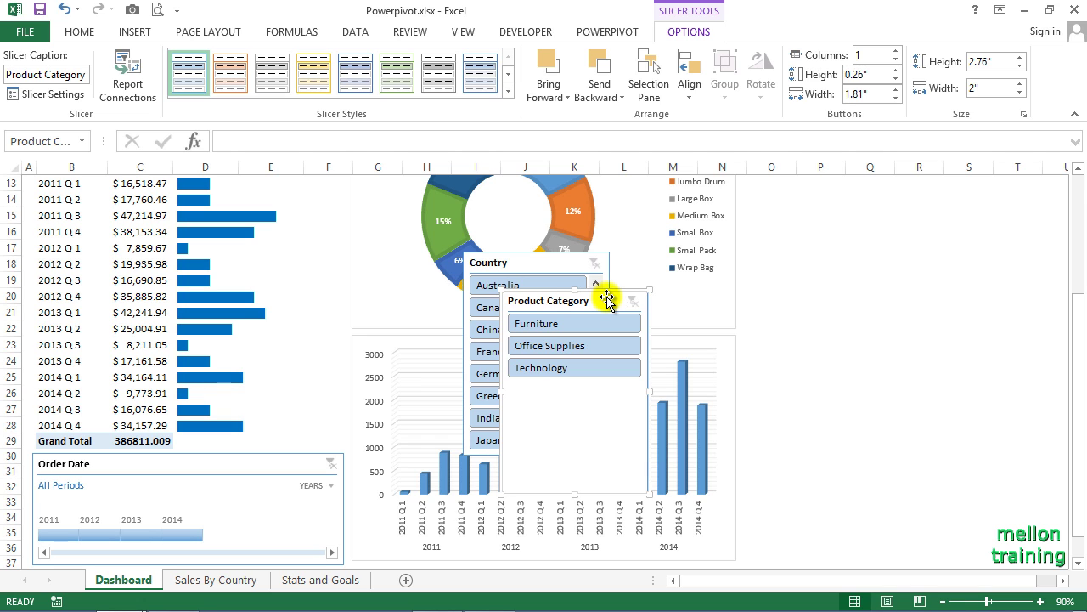
Move the Product Category slicer to columns O–Q, shorten it, and stack the Country slicer beneath.
{"action": "left_click_drag", "start_coordinate": [606, 299], "coordinate": [854, 210]}
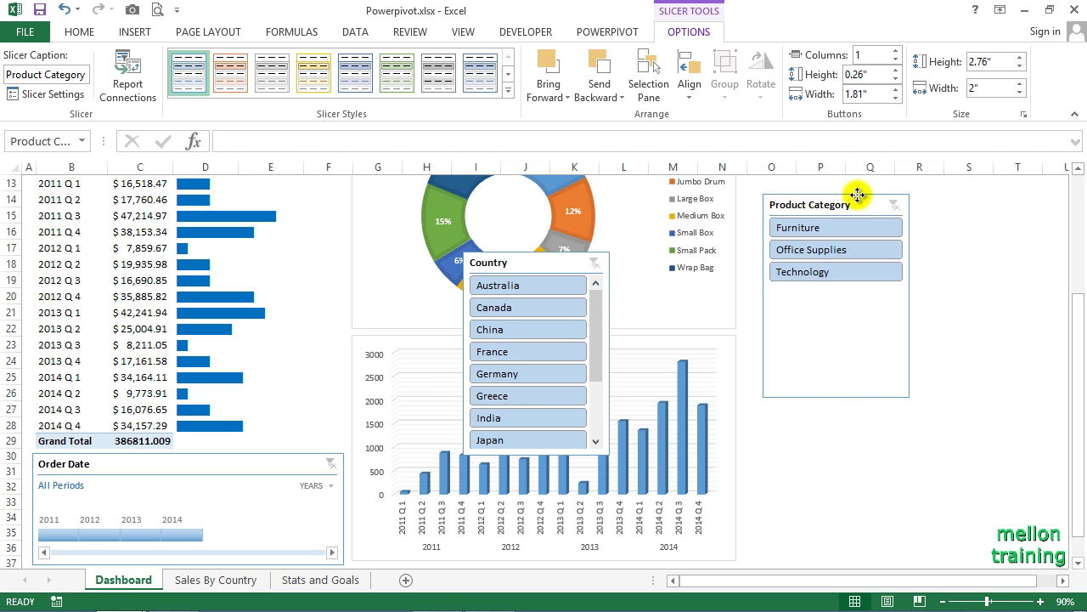
{"action": "left_click", "coordinate": [1079, 330]}
{"action": "left_click_drag", "start_coordinate": [1081, 329], "coordinate": [1080, 295]}
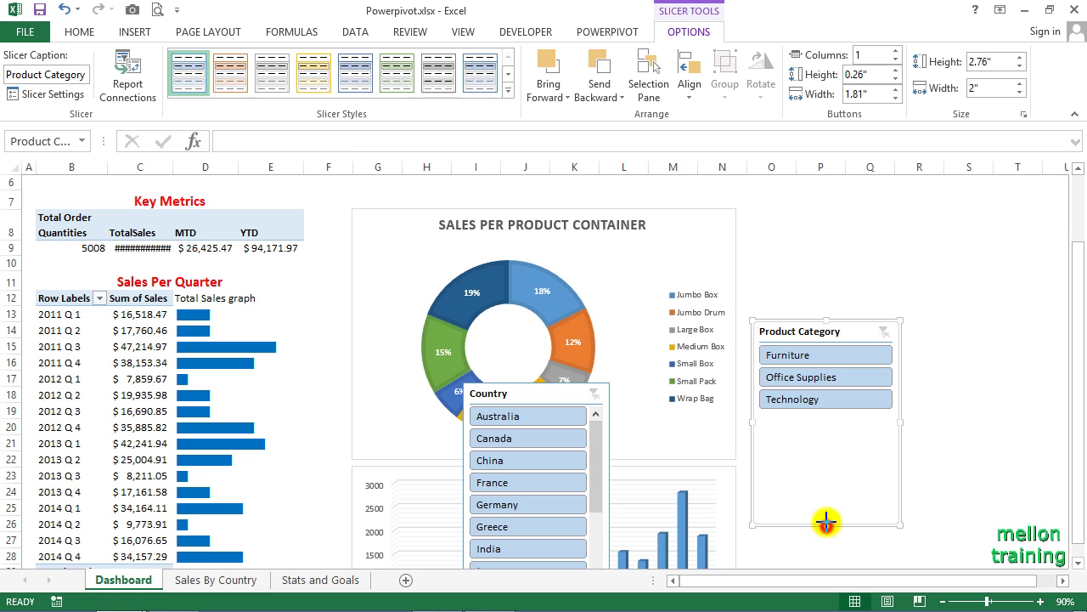
{"action": "left_click_drag", "start_coordinate": [826, 524], "coordinate": [828, 421]}
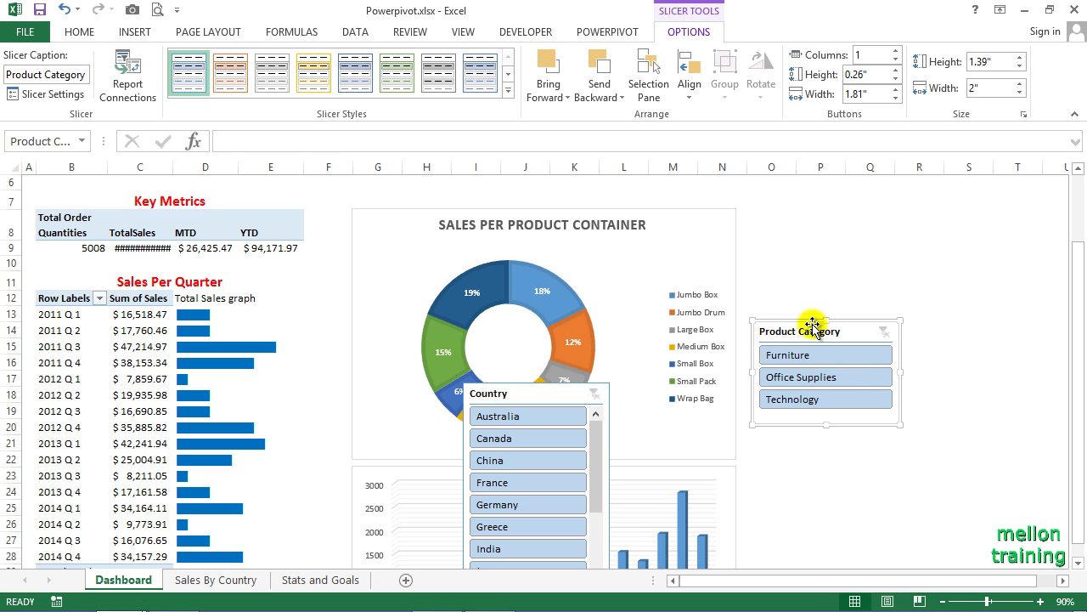
{"action": "left_click_drag", "start_coordinate": [807, 304], "coordinate": [798, 194]}
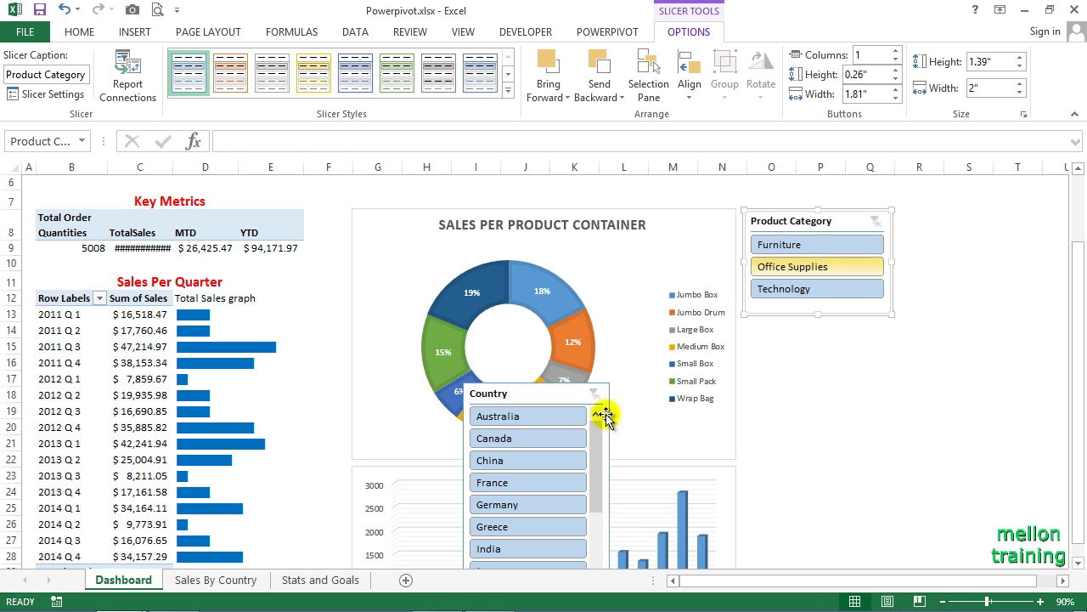
{"action": "left_click_drag", "start_coordinate": [531, 387], "coordinate": [816, 323]}
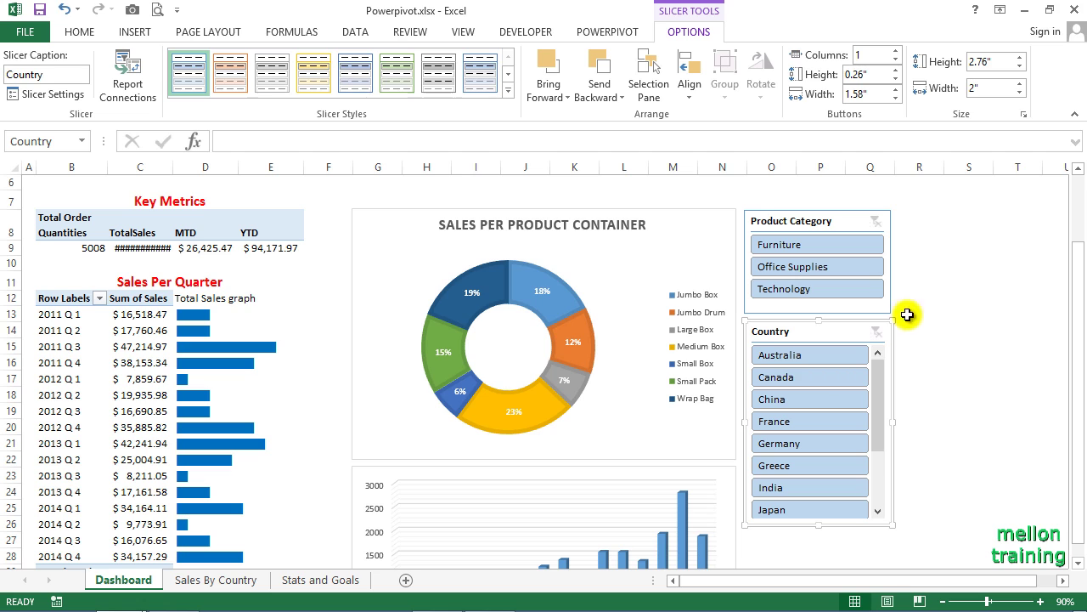
Apply the dark green slicer style to both the Country and Product Category slicers.
{"action": "left_click", "coordinate": [508, 90]}
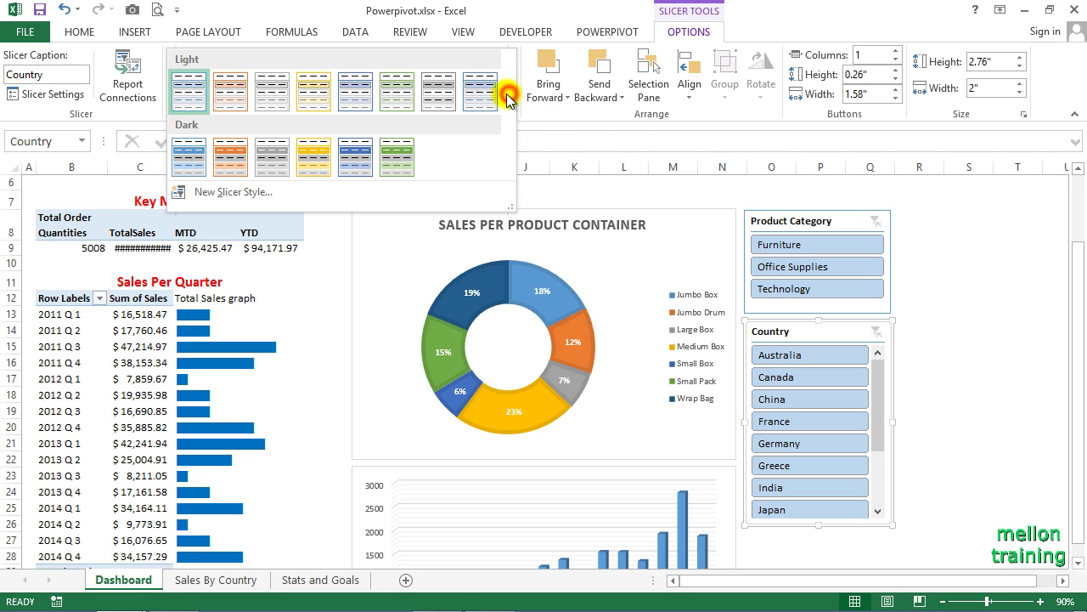
{"action": "left_click", "coordinate": [397, 165]}
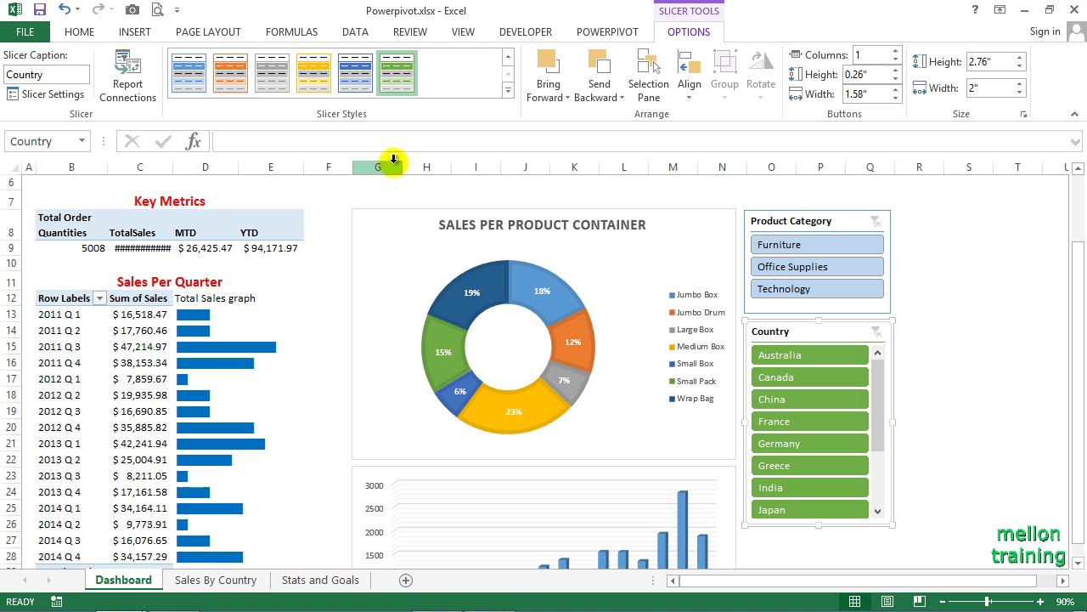
{"action": "left_click", "coordinate": [789, 216]}
{"action": "left_click", "coordinate": [397, 73]}
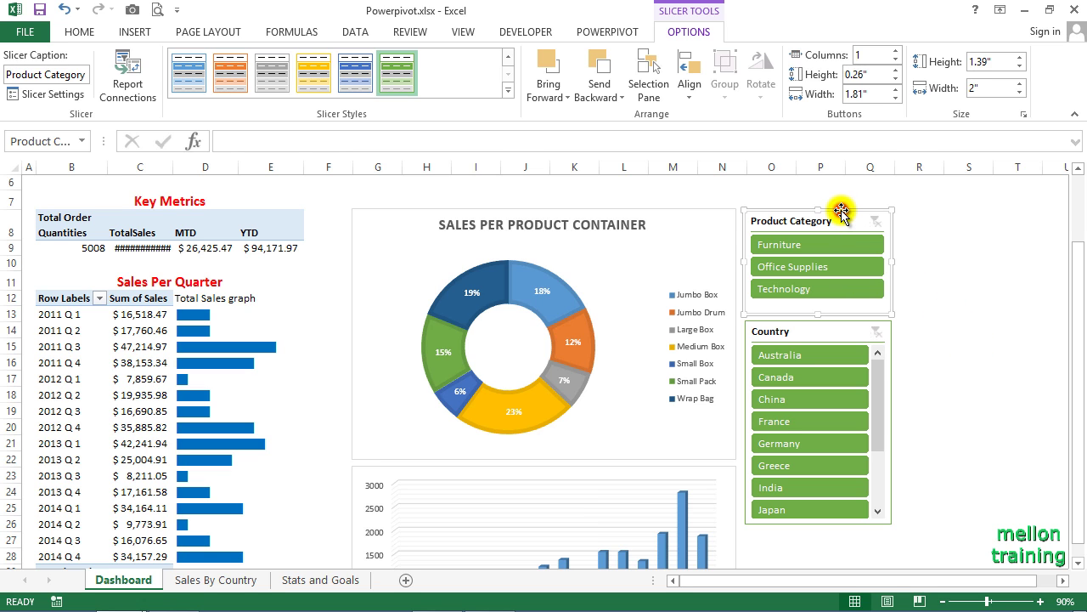
{"action": "left_click", "coordinate": [840, 208]}
Connect the Product Category slicer to Chart 6, Chart 7, PivotTable1 and PivotTable2.
{"action": "left_click", "coordinate": [128, 74]}
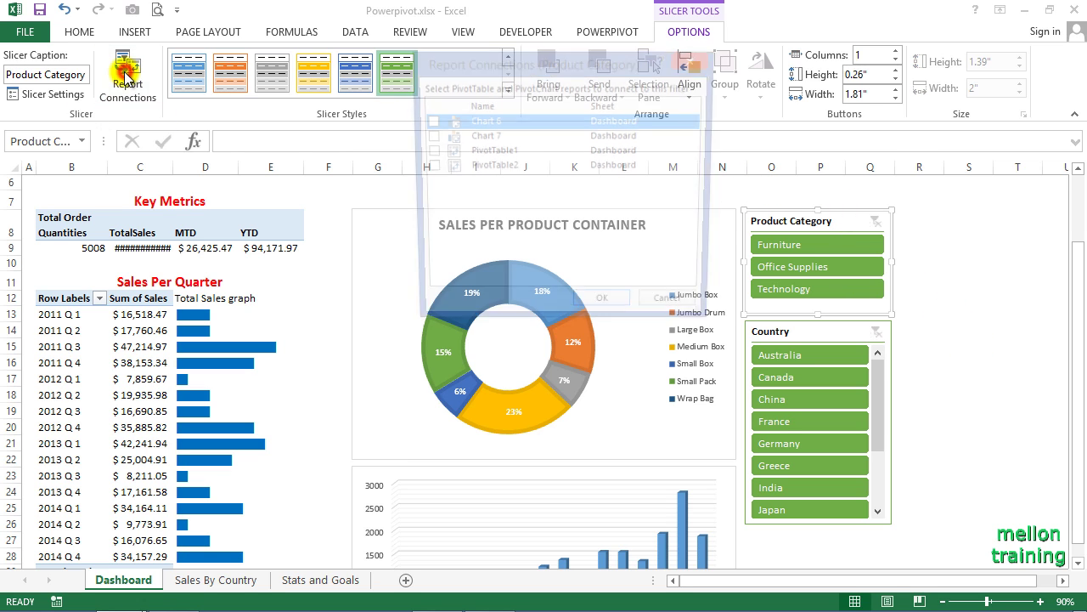
{"action": "left_click", "coordinate": [427, 120]}
{"action": "left_click", "coordinate": [427, 136]}
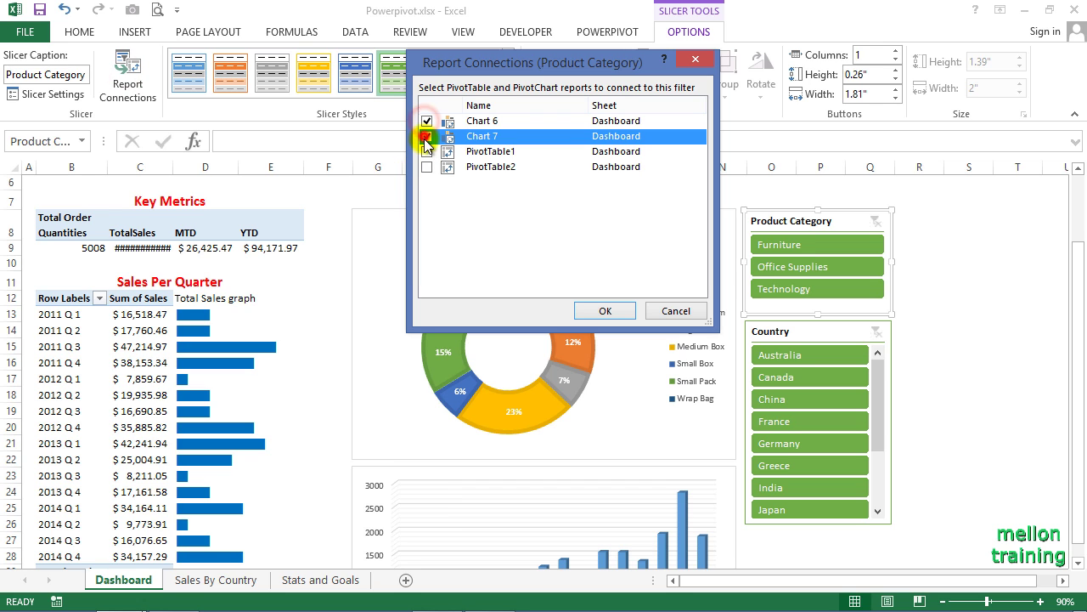
{"action": "left_click", "coordinate": [426, 151]}
{"action": "left_click", "coordinate": [426, 166]}
{"action": "left_click", "coordinate": [605, 311]}
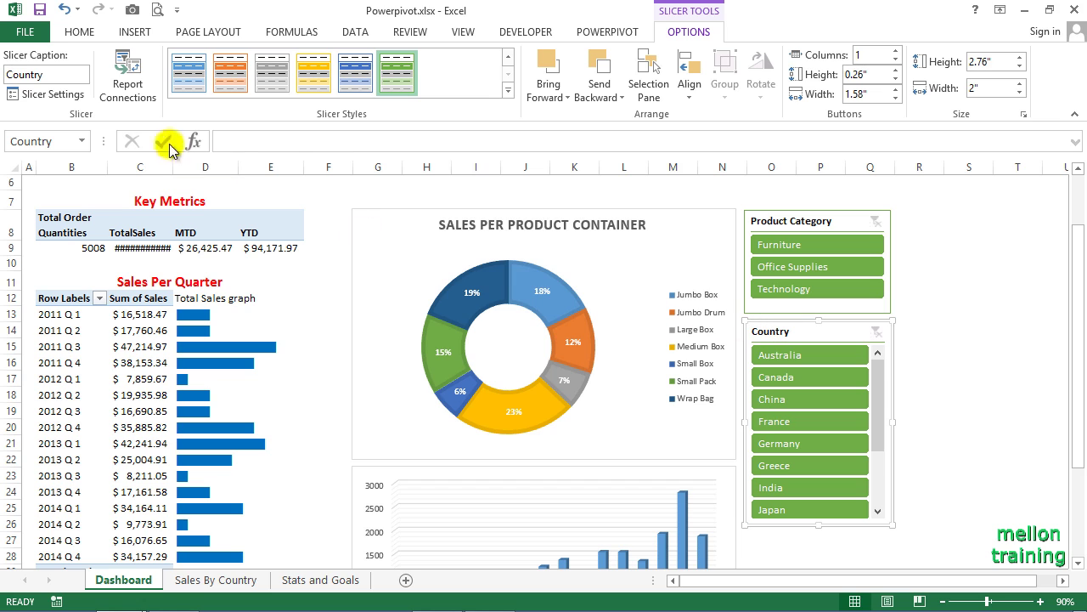
Connect the Country slicer to Chart 6, Chart 7, PivotTable1 and PivotTable2.
{"action": "left_click", "coordinate": [128, 80]}
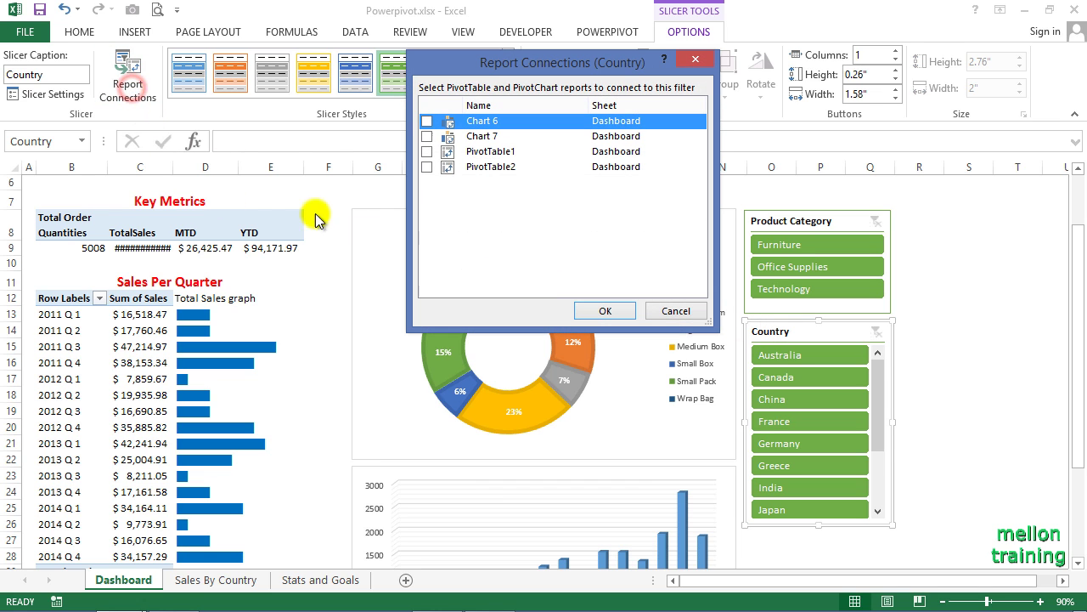
{"action": "left_click", "coordinate": [426, 136]}
{"action": "left_click", "coordinate": [427, 152]}
{"action": "left_click", "coordinate": [426, 166]}
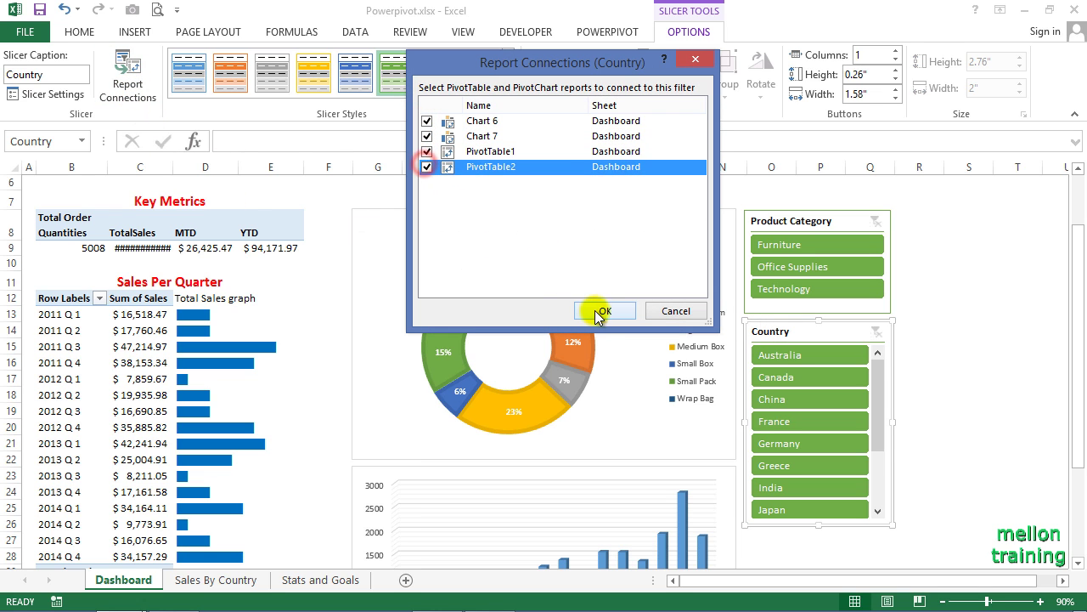
{"action": "left_click", "coordinate": [600, 307]}
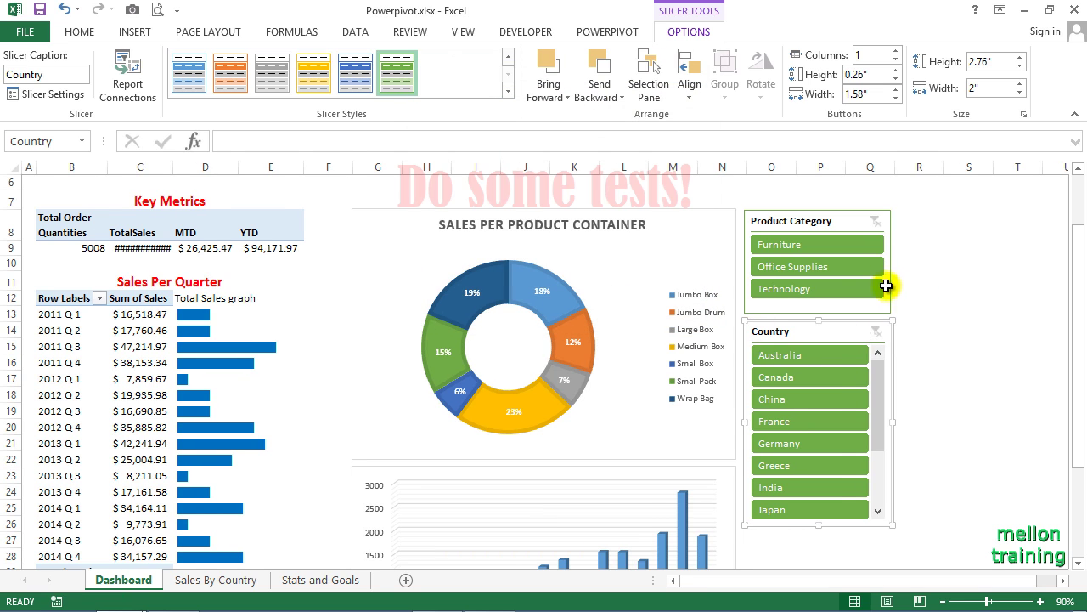
{"action": "left_click", "coordinate": [801, 250]}
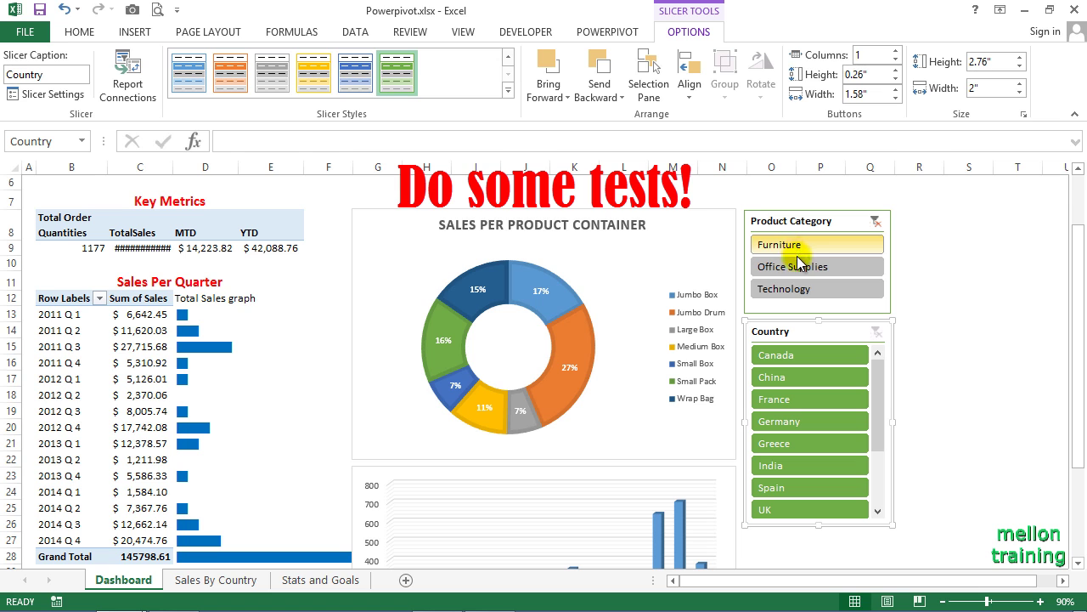
{"action": "left_click", "coordinate": [792, 267]}
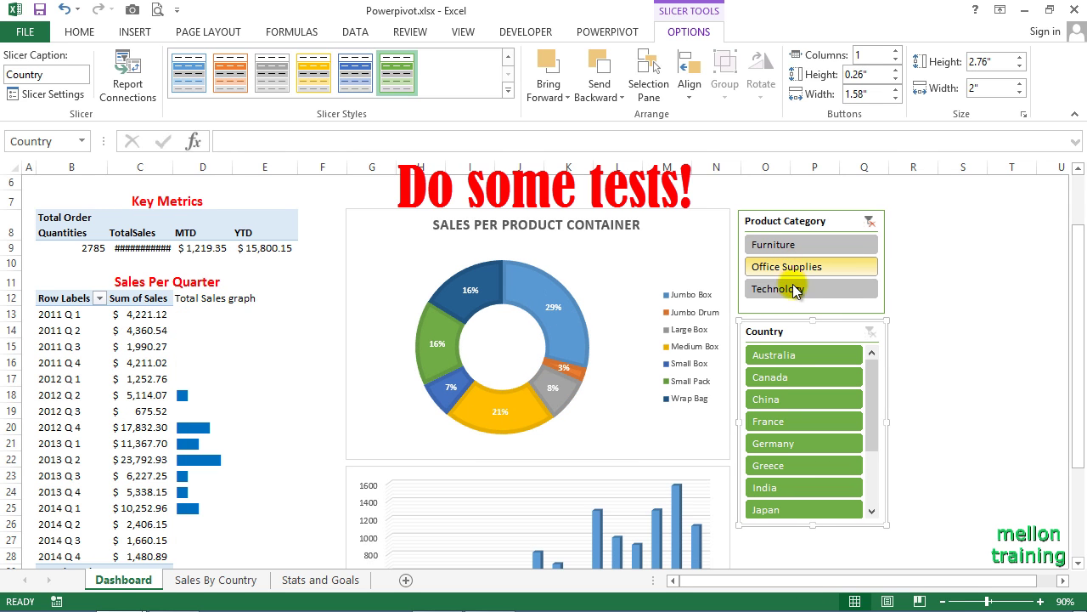
{"action": "left_click", "coordinate": [795, 289]}
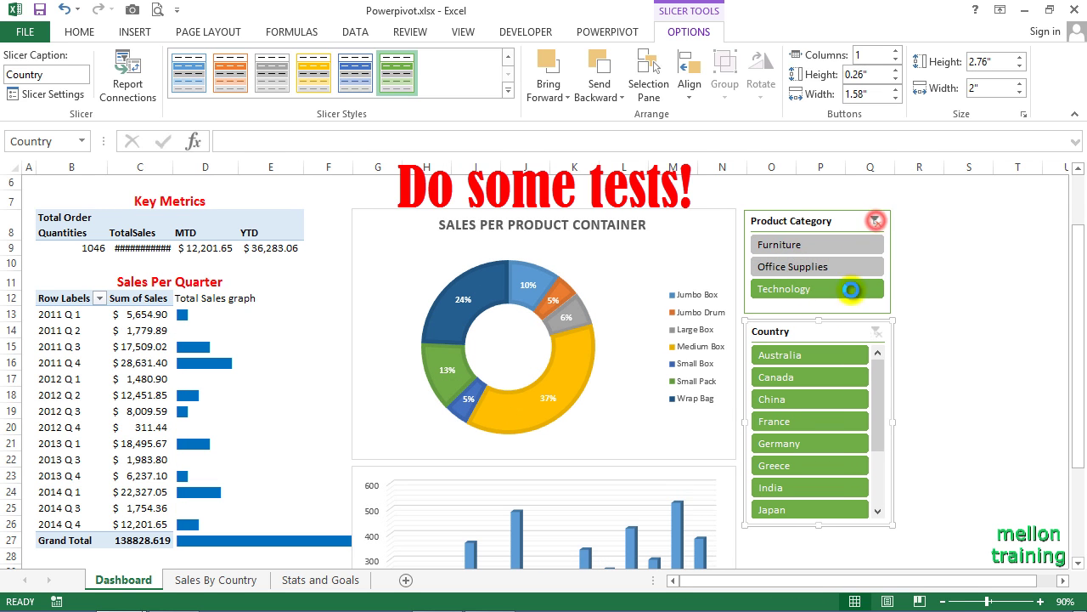
{"action": "left_click", "coordinate": [875, 220]}
{"action": "left_click", "coordinate": [778, 355]}
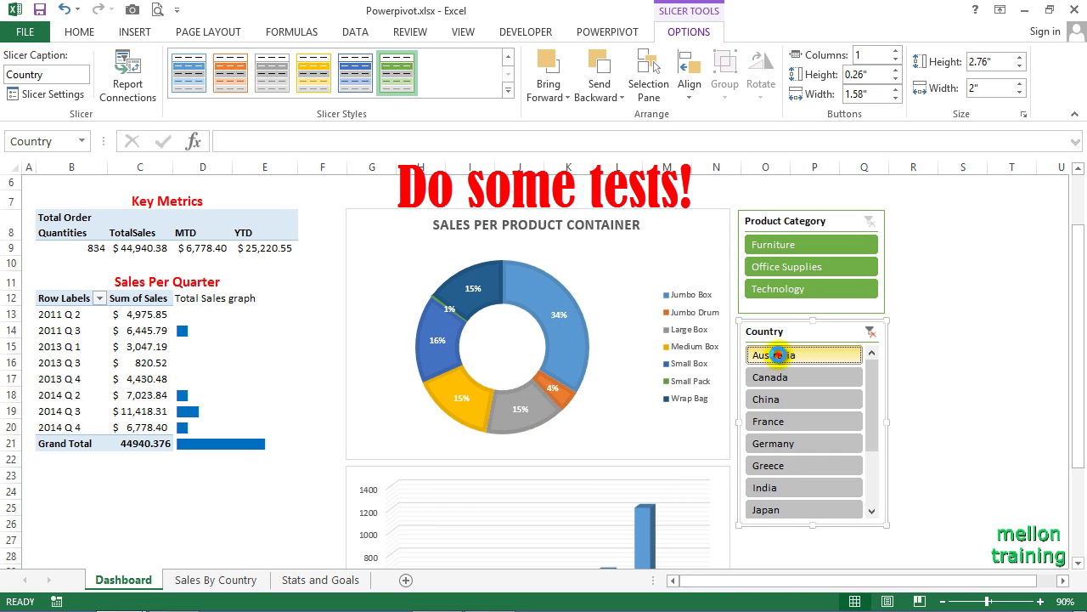
{"action": "left_click", "coordinate": [782, 419]}
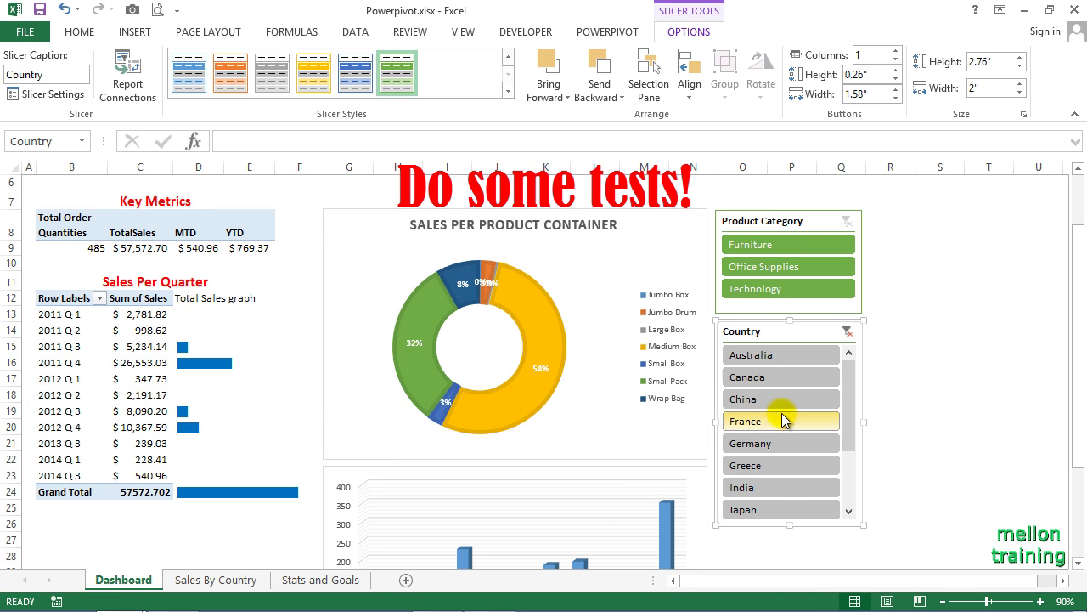
{"action": "left_click", "coordinate": [846, 332]}
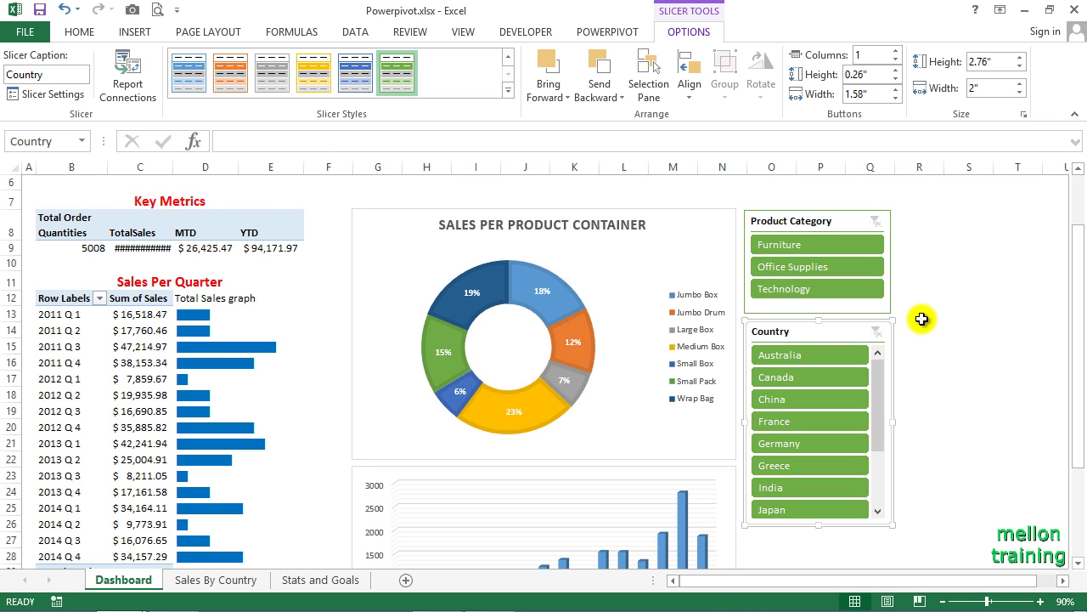
Enter the title 'Sales per Product Container' in cell G7 above the doughnut chart.
{"action": "left_click", "coordinate": [377, 198]}
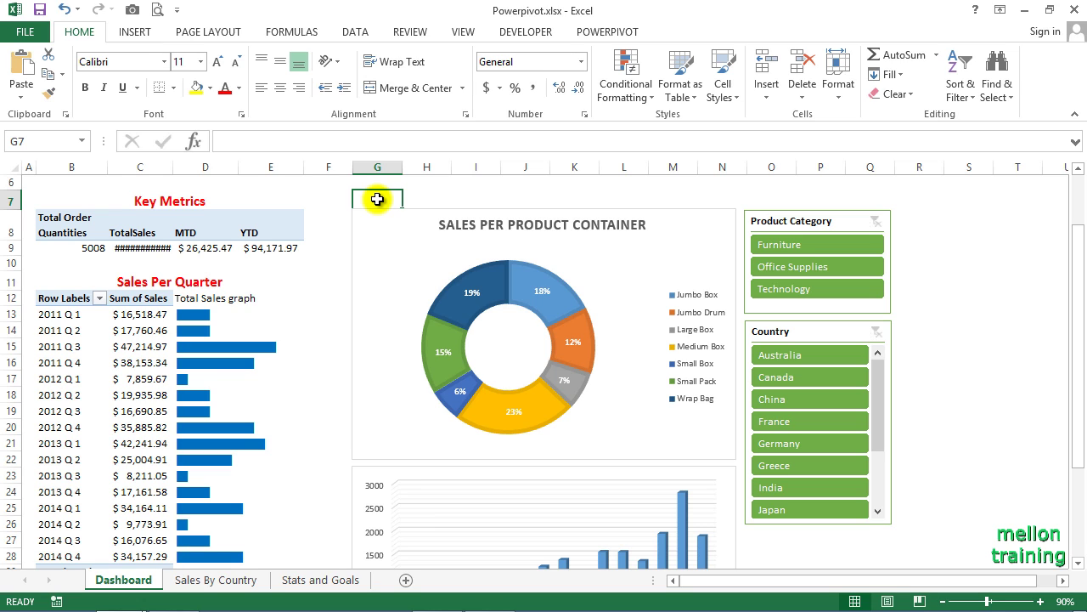
{"action": "type", "text": "Sales per Product Container"}
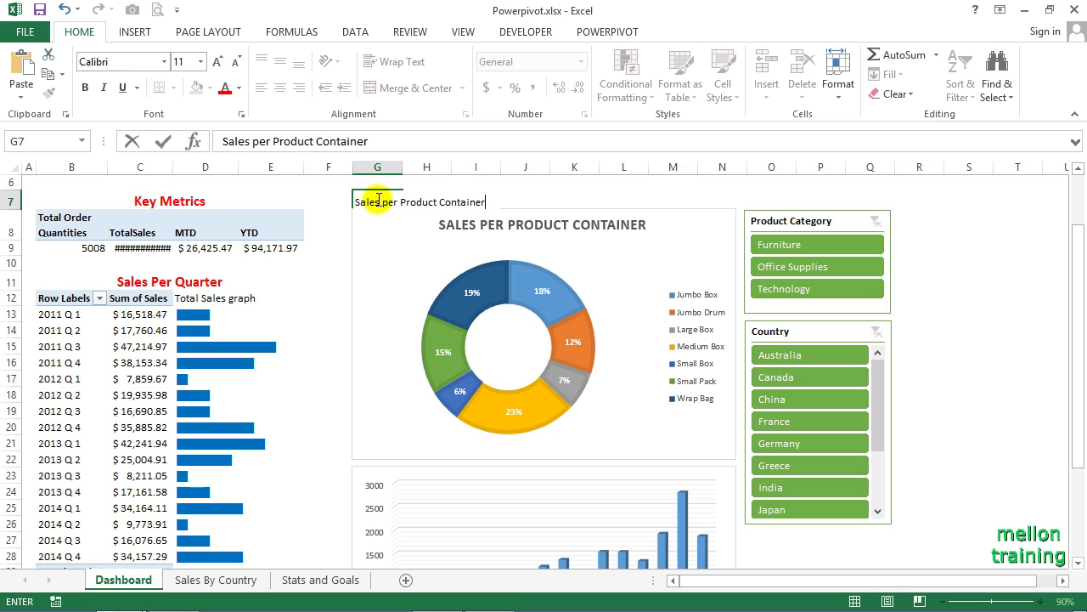
{"action": "key", "text": "Return"}
Merge and centre the title across G7:N7 and make it bold, red and 14-point.
{"action": "left_click_drag", "start_coordinate": [378, 199], "coordinate": [717, 199]}
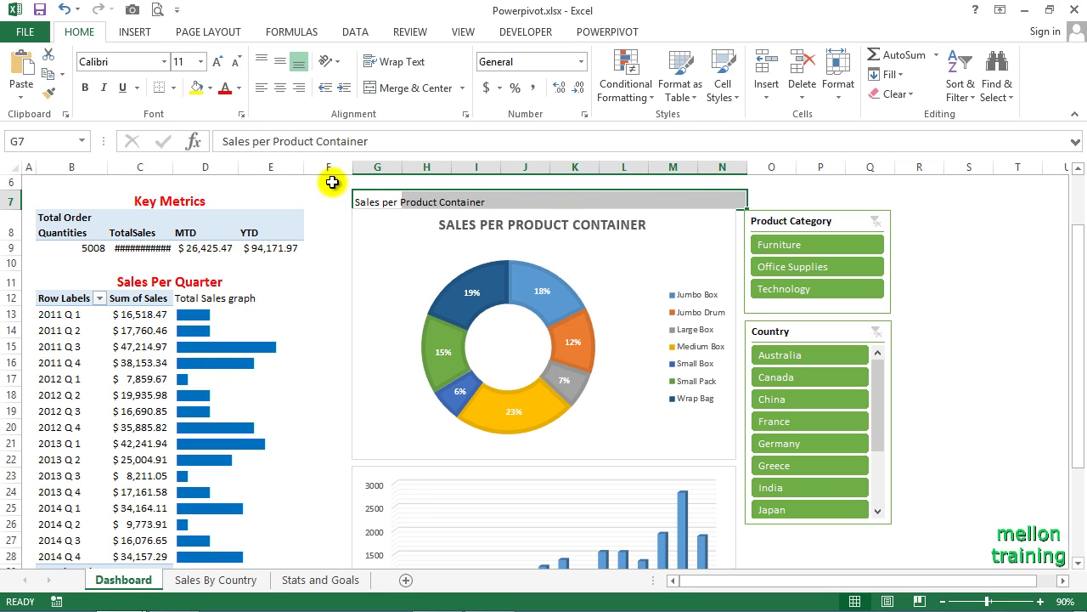
{"action": "left_click", "coordinate": [395, 89]}
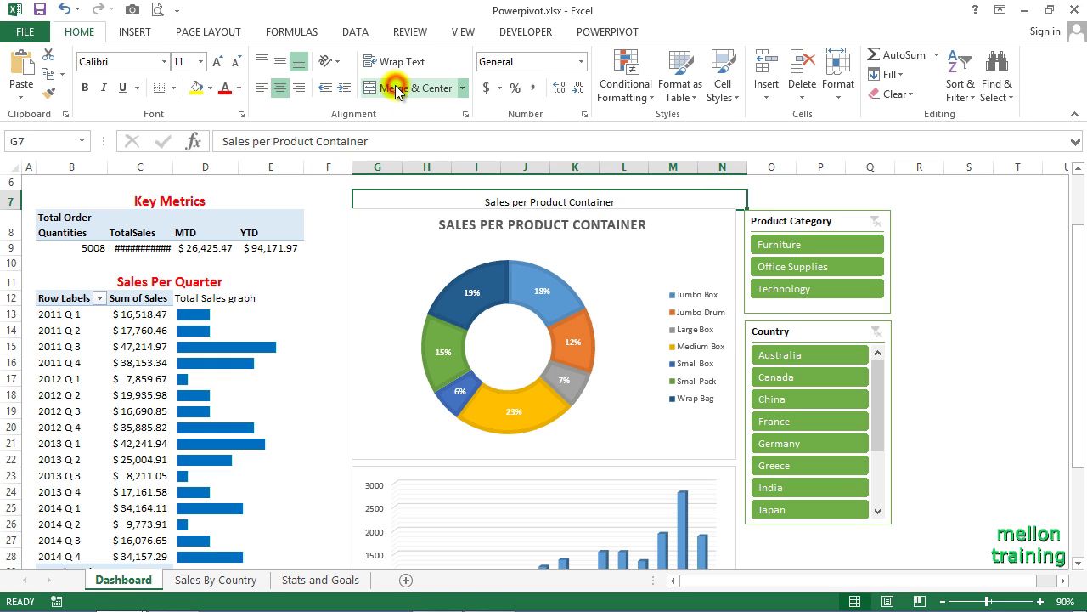
{"action": "left_click", "coordinate": [219, 63]}
{"action": "left_click", "coordinate": [219, 64]}
{"action": "left_click", "coordinate": [223, 88]}
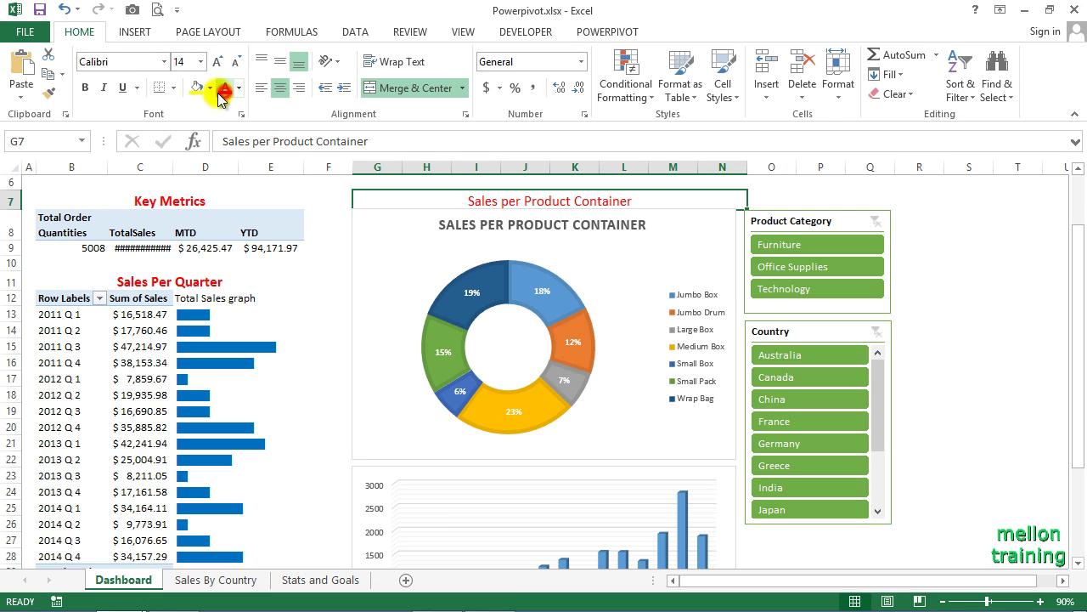
{"action": "left_click", "coordinate": [84, 88]}
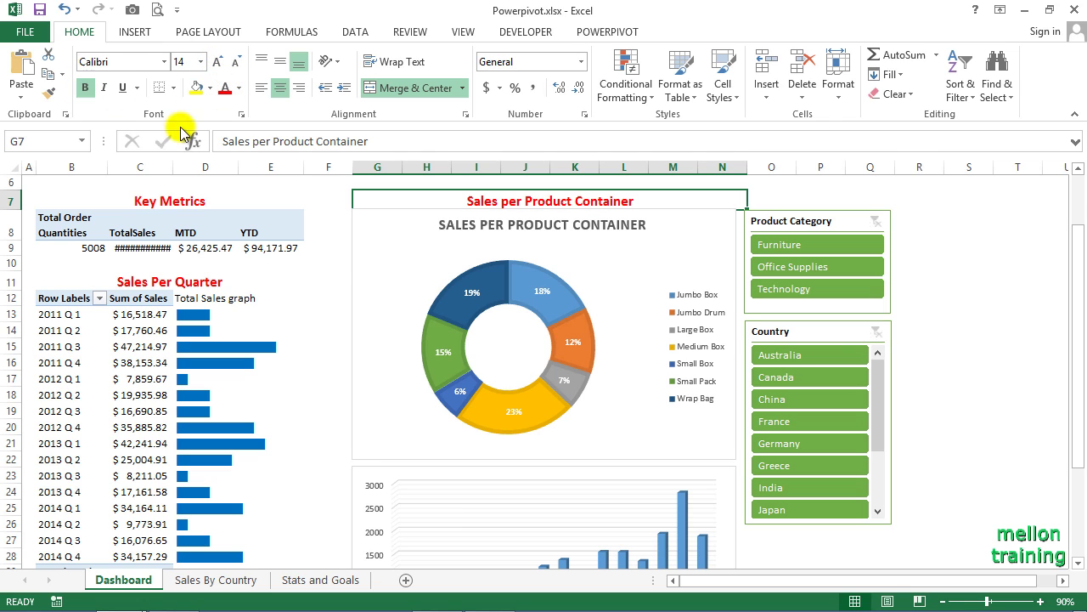
{"action": "scroll", "coordinate": [357, 454], "scroll_direction": "down", "scroll_amount": 1}
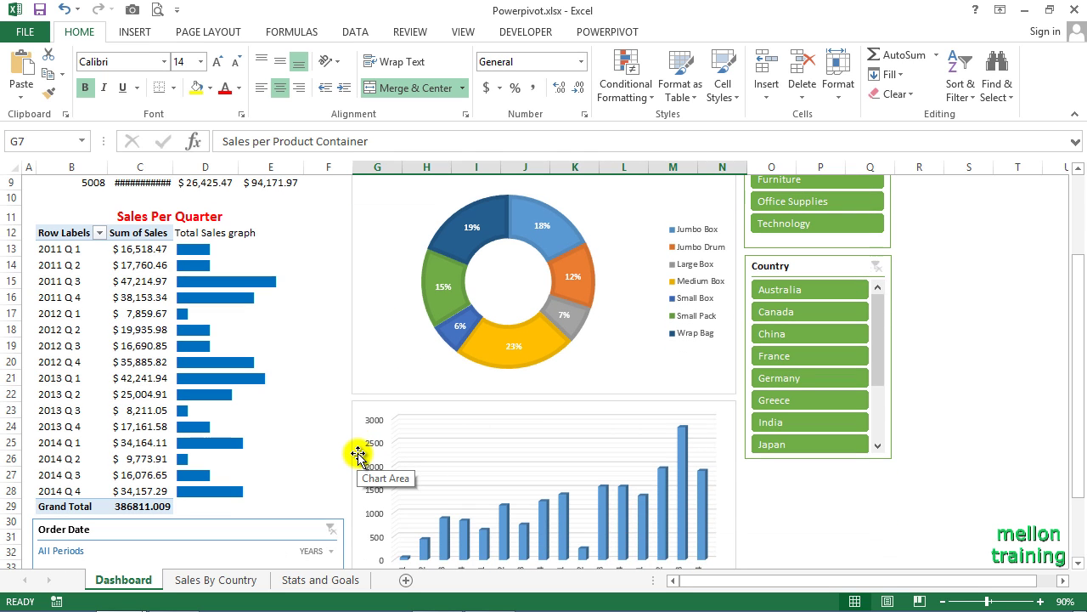
Enter the title 'Sales per Quarter' in cell G22 above the bar chart.
{"action": "scroll", "coordinate": [357, 455], "scroll_direction": "down", "scroll_amount": 2}
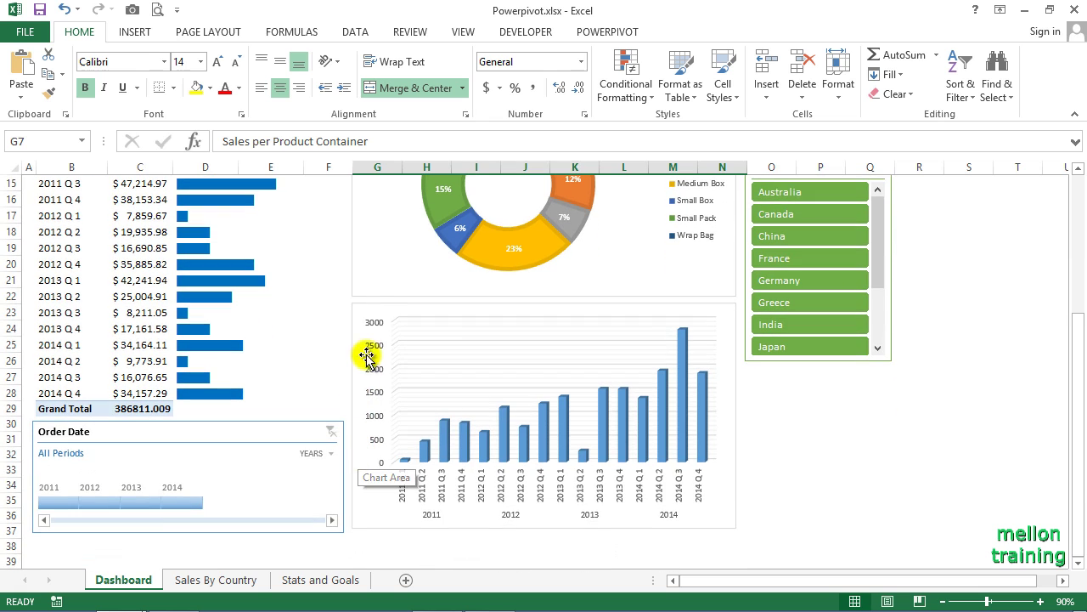
{"action": "left_click", "coordinate": [369, 303]}
{"action": "left_click", "coordinate": [371, 297]}
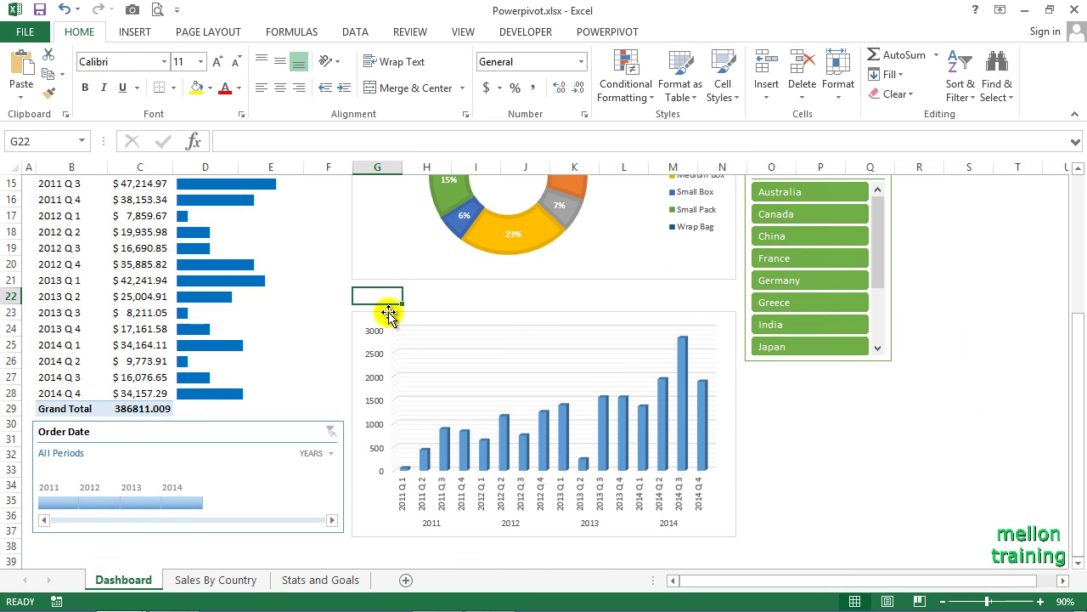
{"action": "type", "text": "Sales per Quarter"}
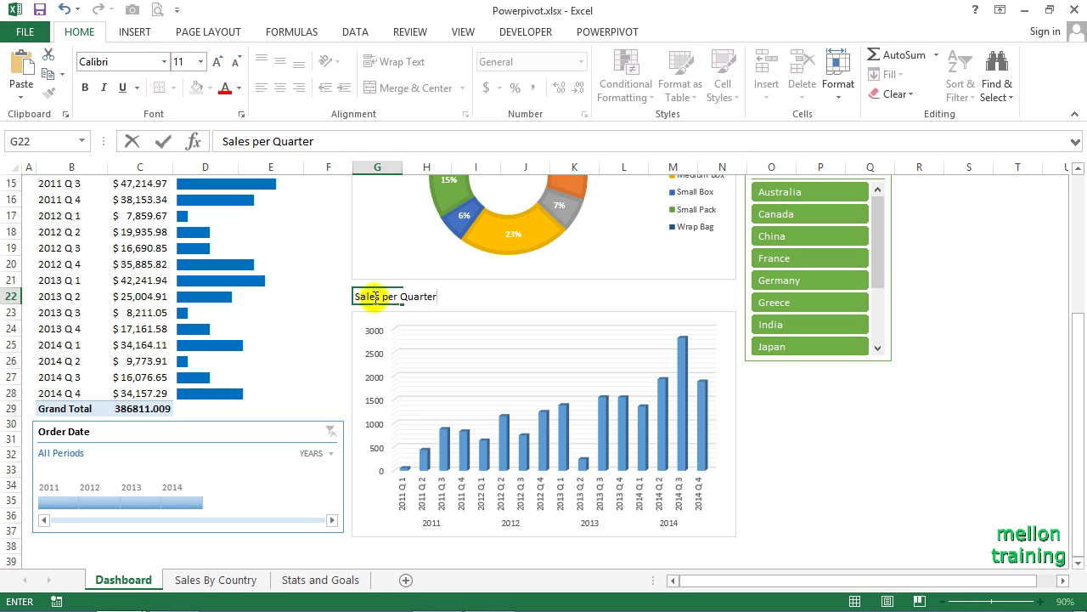
Merge and centre the title across G22:N22 and make it bold, red and 16-point.
{"action": "left_click_drag", "start_coordinate": [375, 297], "coordinate": [719, 294]}
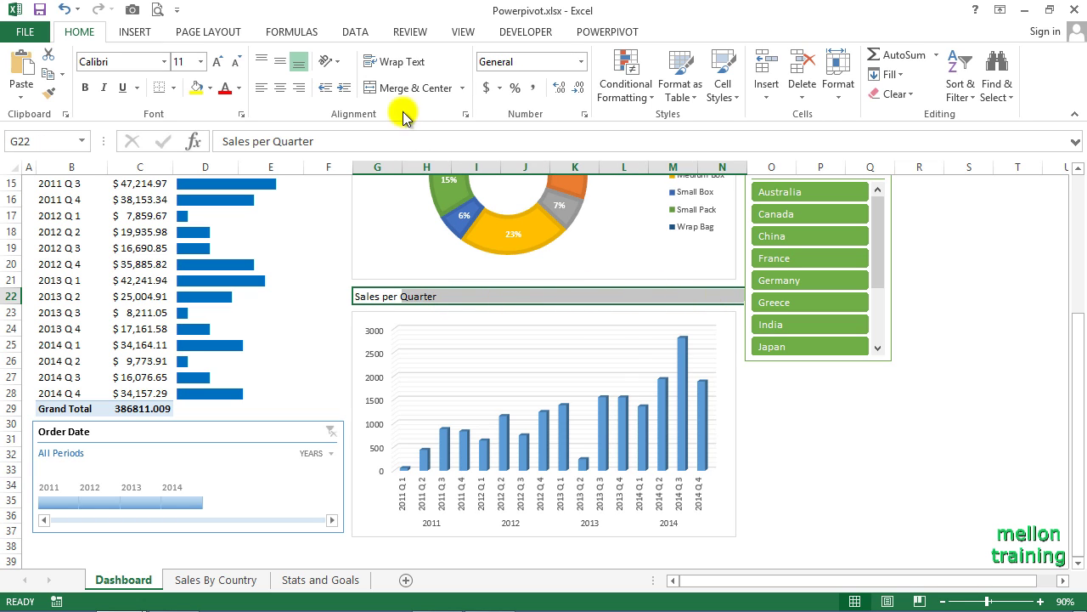
{"action": "left_click", "coordinate": [379, 89]}
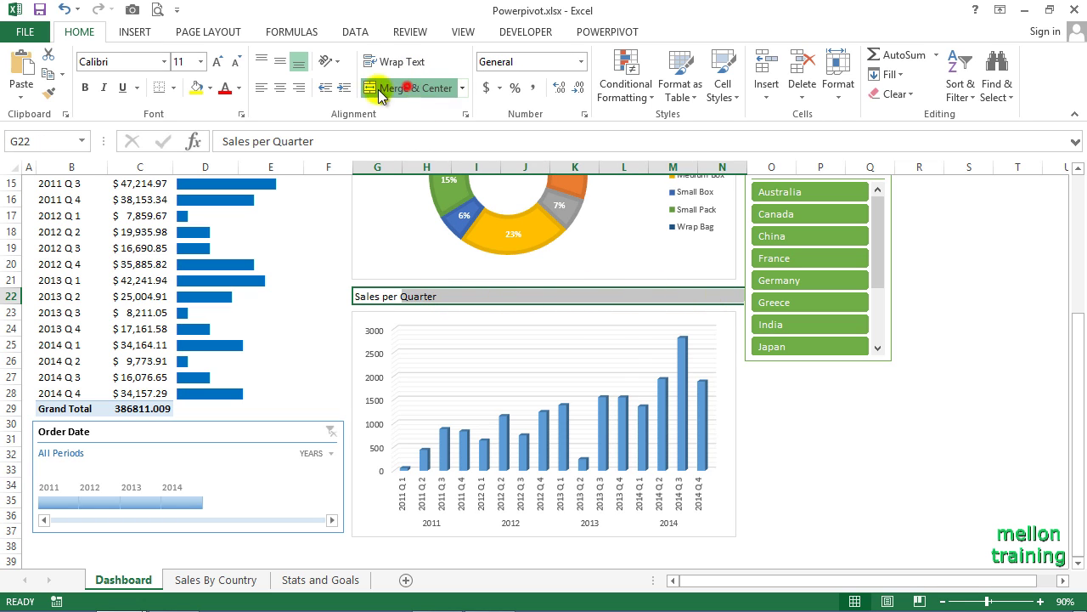
{"action": "left_click", "coordinate": [224, 88]}
{"action": "left_click", "coordinate": [219, 62]}
{"action": "left_click", "coordinate": [219, 62]}
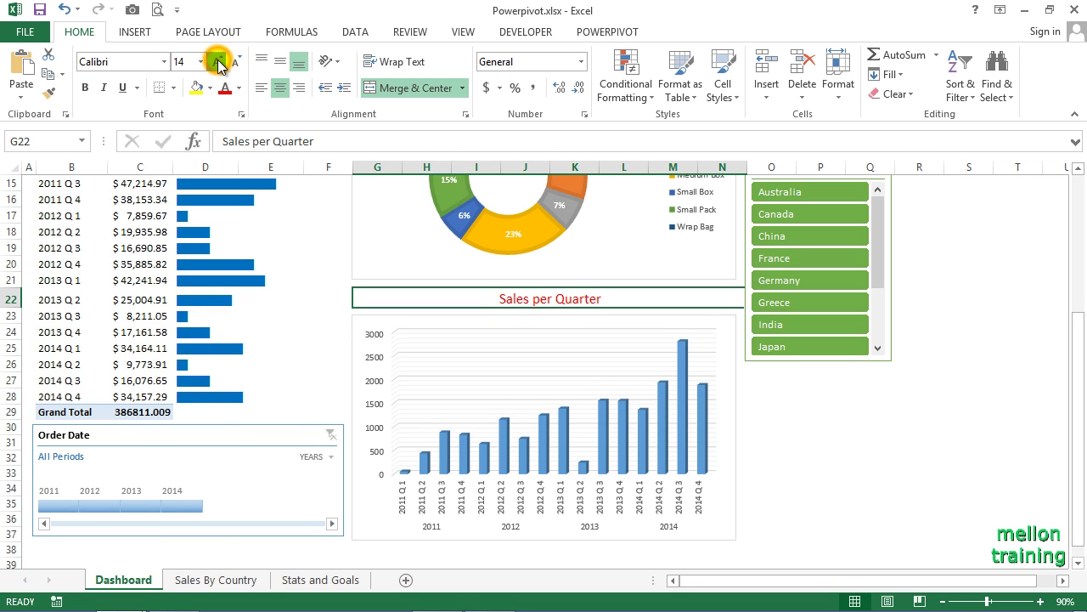
{"action": "left_click", "coordinate": [219, 62]}
{"action": "left_click", "coordinate": [85, 88]}
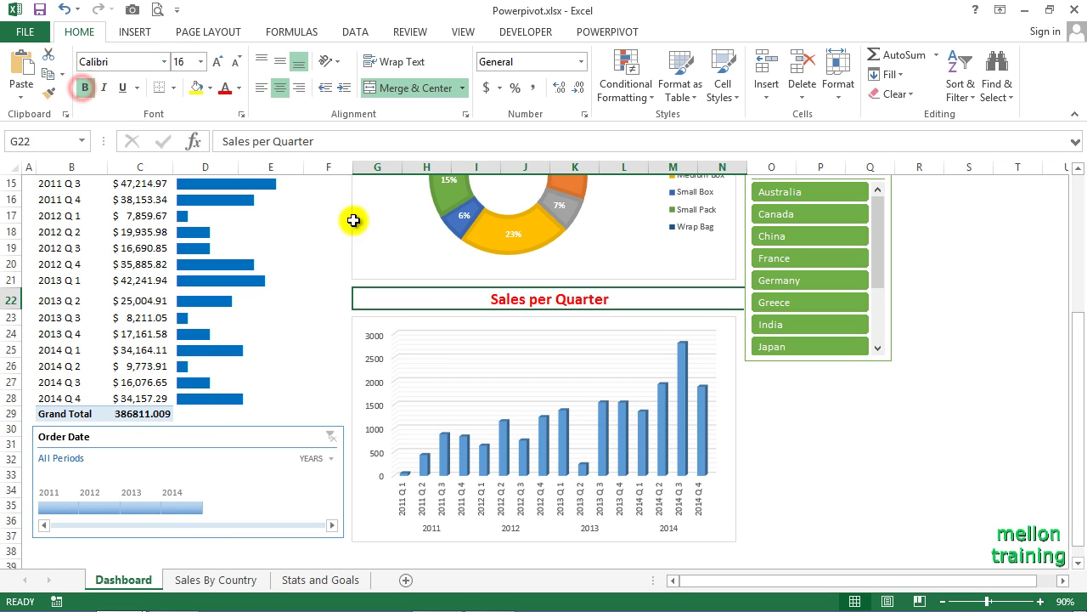
{"action": "left_click", "coordinate": [425, 332]}
{"action": "left_click", "coordinate": [768, 399]}
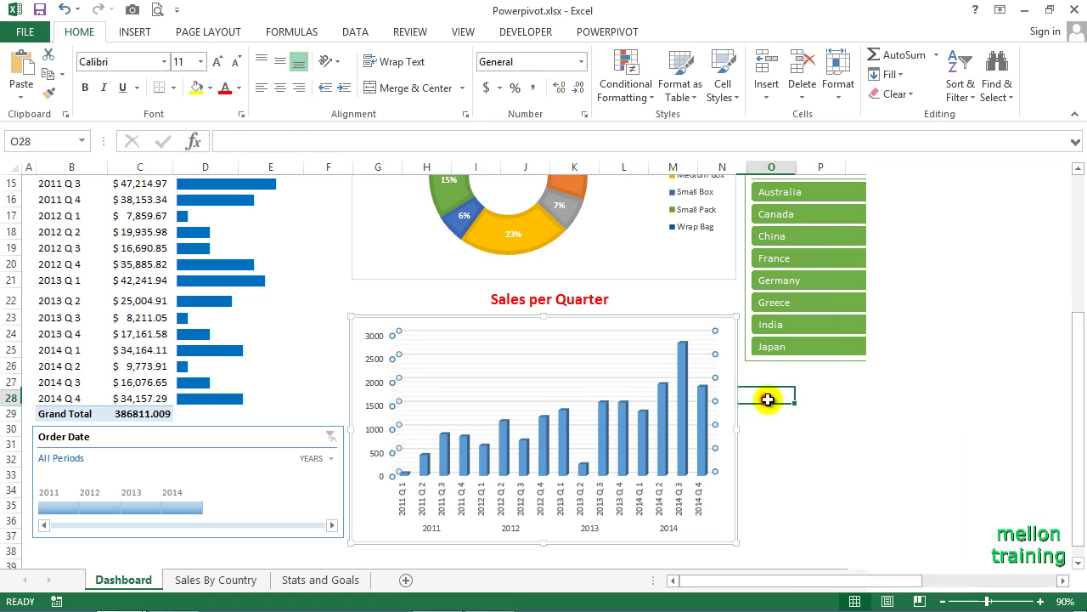
{"action": "scroll", "coordinate": [768, 399], "scroll_direction": "up", "scroll_amount": 2}
{"action": "scroll", "coordinate": [768, 399], "scroll_direction": "up", "scroll_amount": 1}
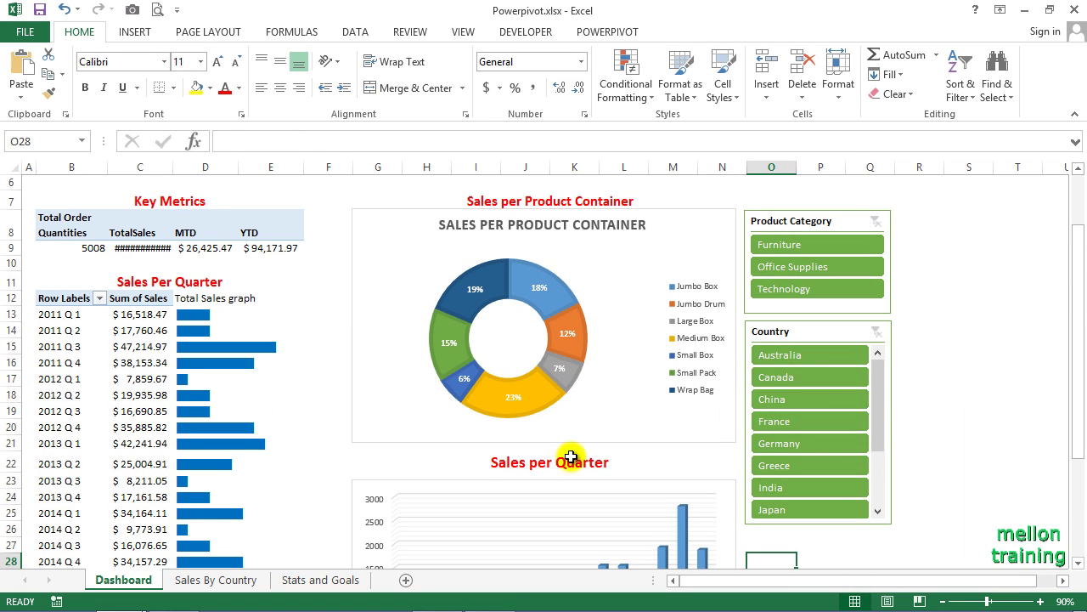
Nudge the pie chart slightly right and down so it sits under its red title.
{"action": "left_click", "coordinate": [461, 211]}
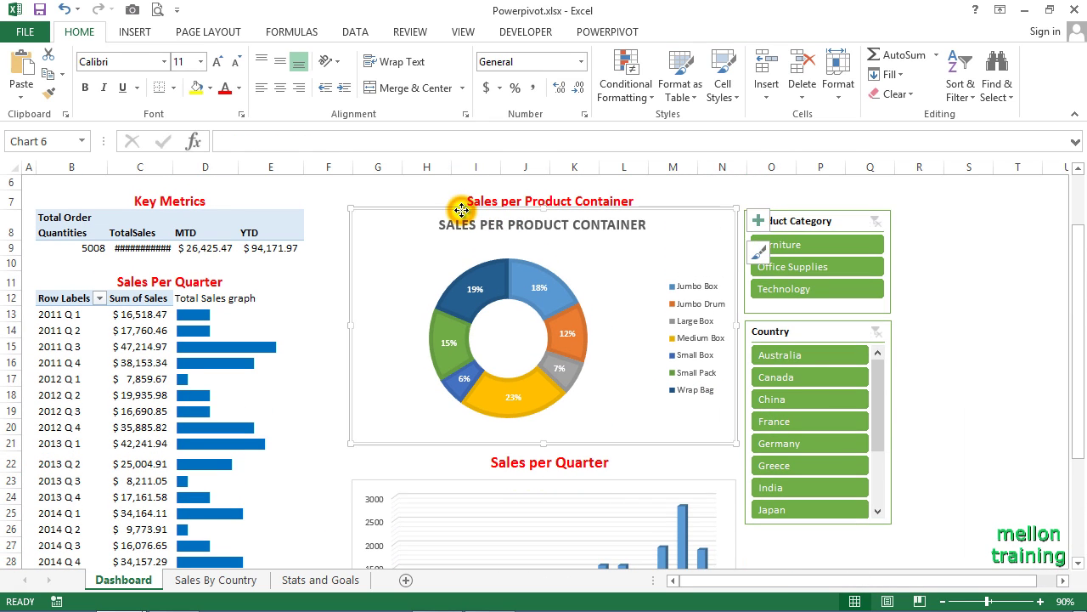
{"action": "left_click_drag", "start_coordinate": [460, 212], "coordinate": [463, 214]}
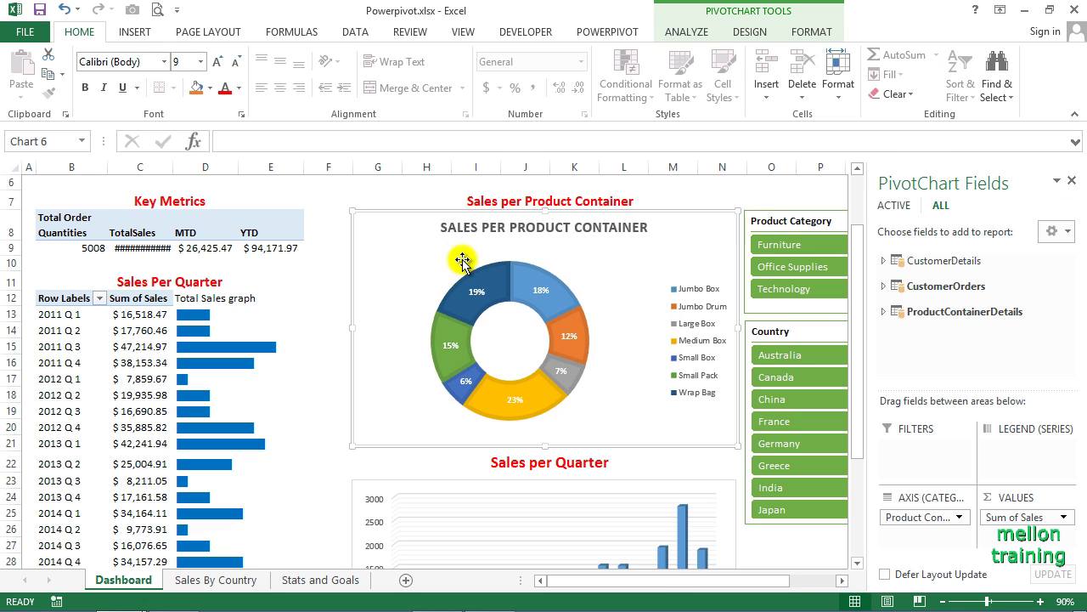
{"action": "left_click", "coordinate": [737, 469]}
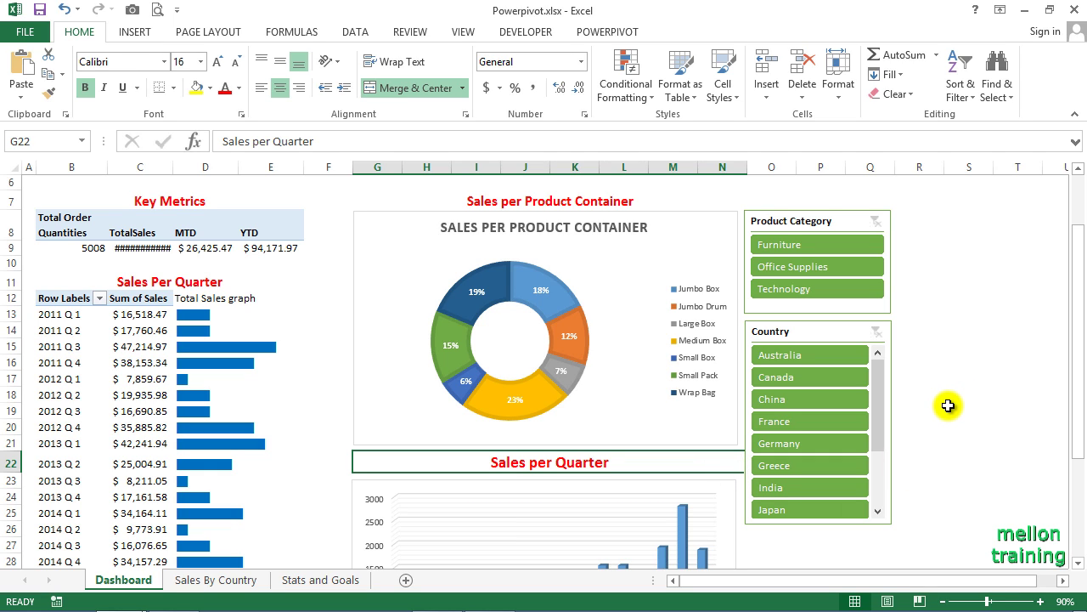
Filter the Country slicer through Germany, Greece, India and France, viewing the dashboard at 80% zoom.
{"action": "scroll", "coordinate": [947, 406], "scroll_direction": "down", "scroll_amount": 1}
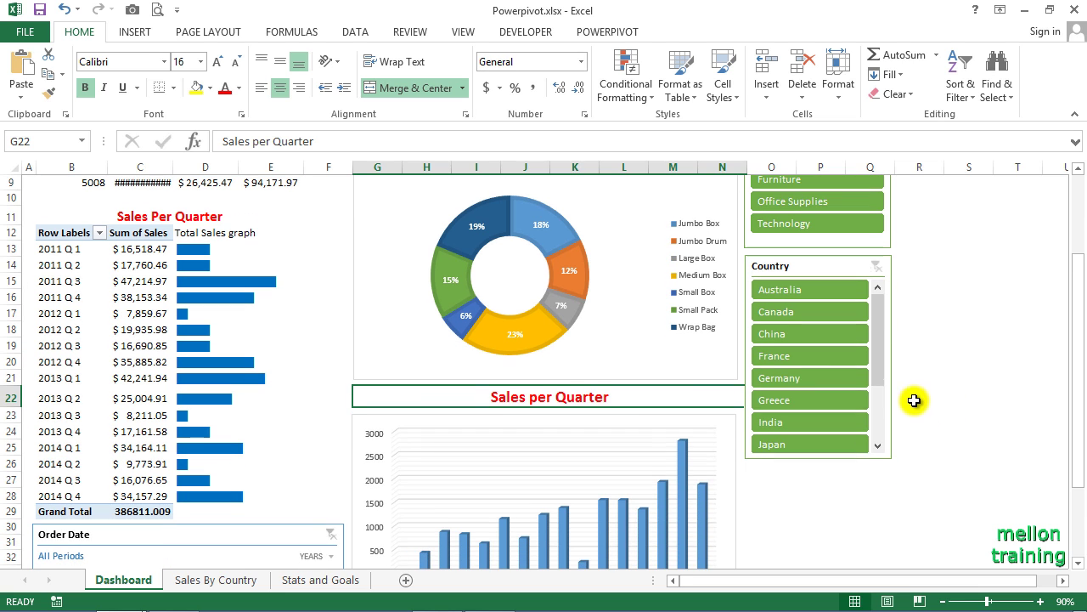
{"action": "left_click", "coordinate": [789, 380]}
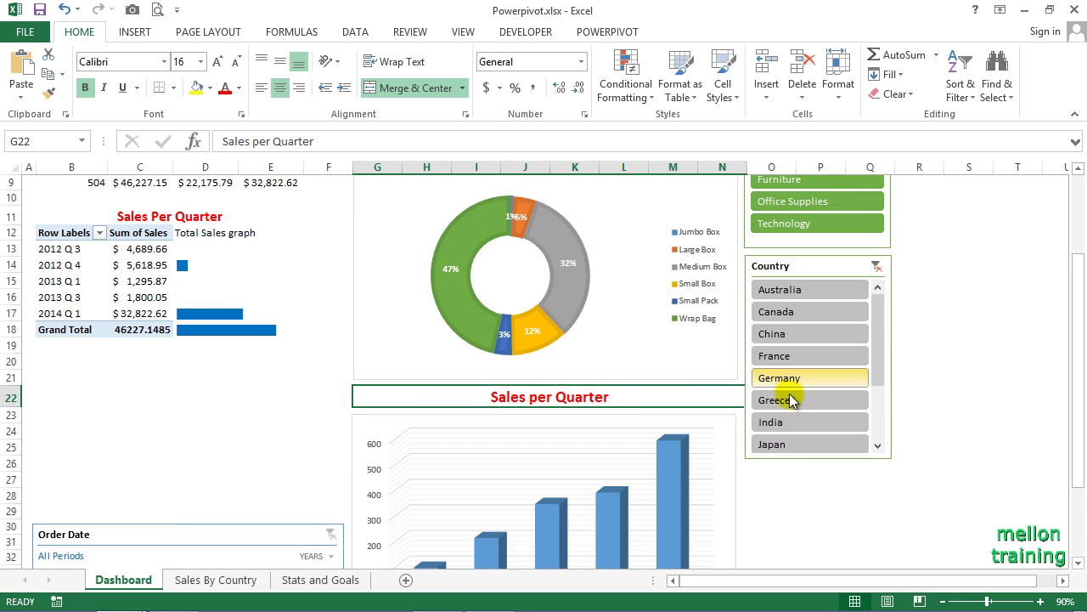
{"action": "left_click", "coordinate": [789, 399]}
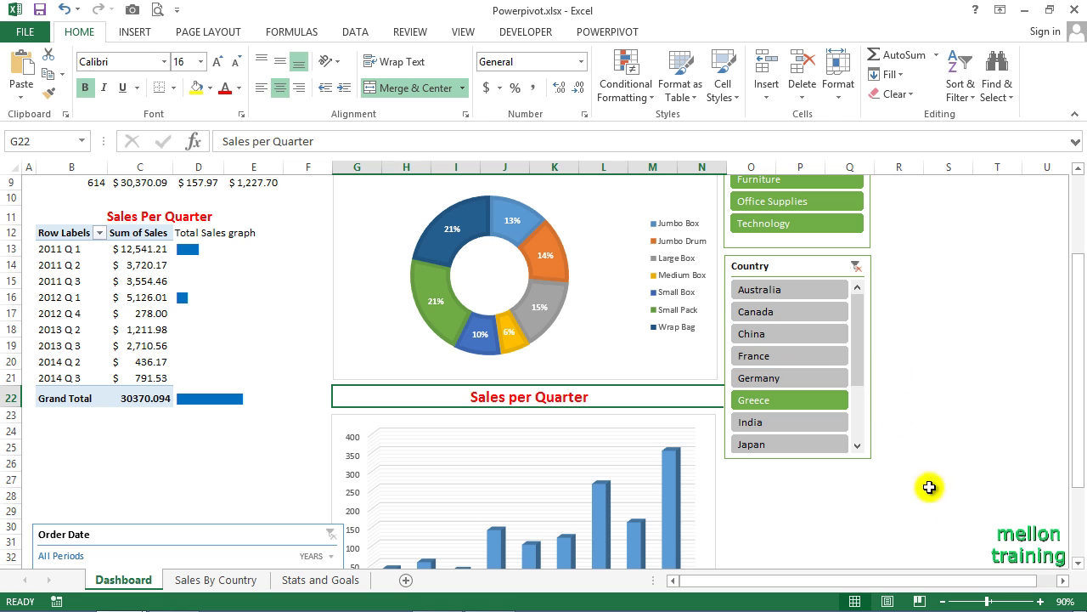
{"action": "left_click", "coordinate": [942, 601]}
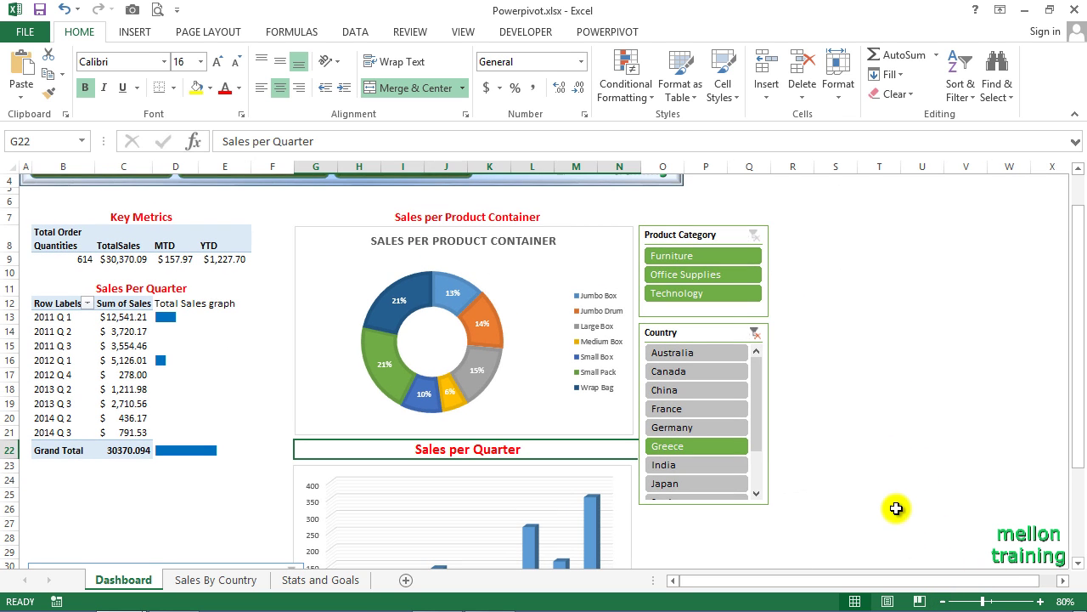
{"action": "left_click", "coordinate": [674, 464]}
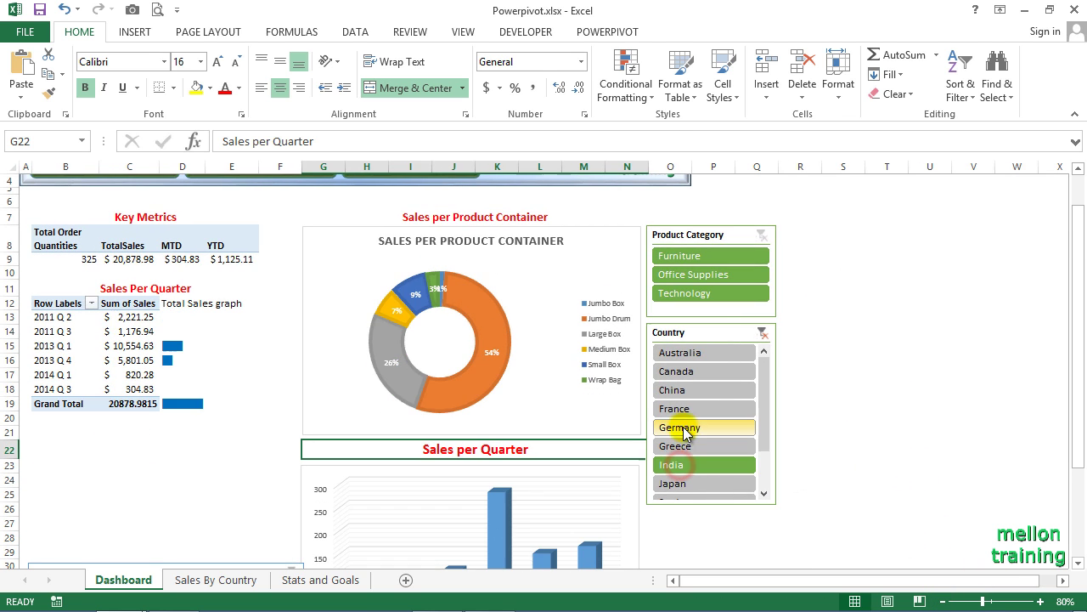
{"action": "scroll", "coordinate": [687, 387], "scroll_direction": "down", "scroll_amount": 1}
{"action": "left_click", "coordinate": [692, 368]}
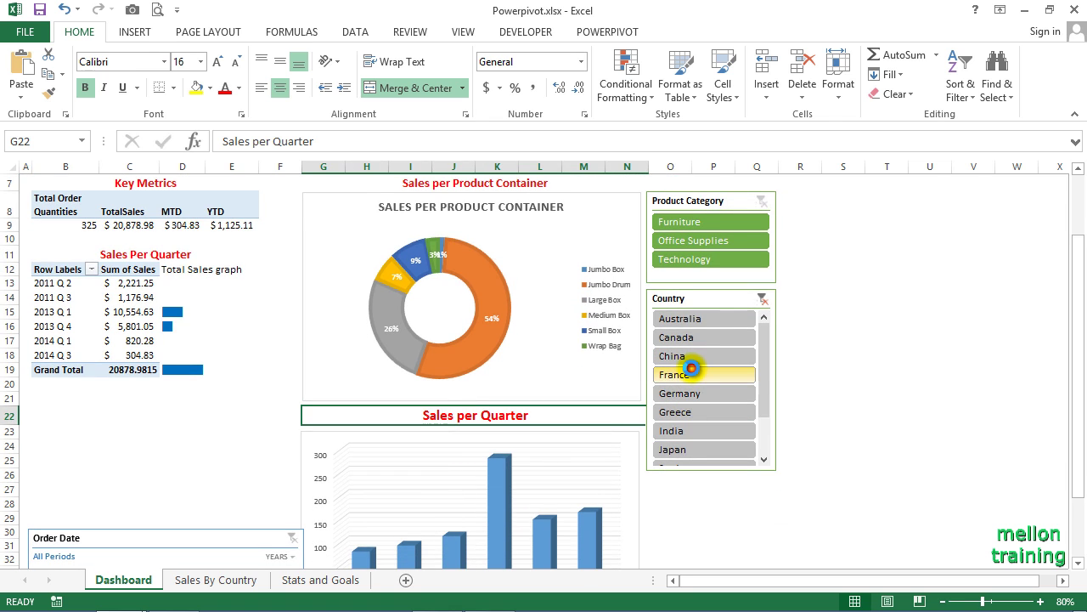